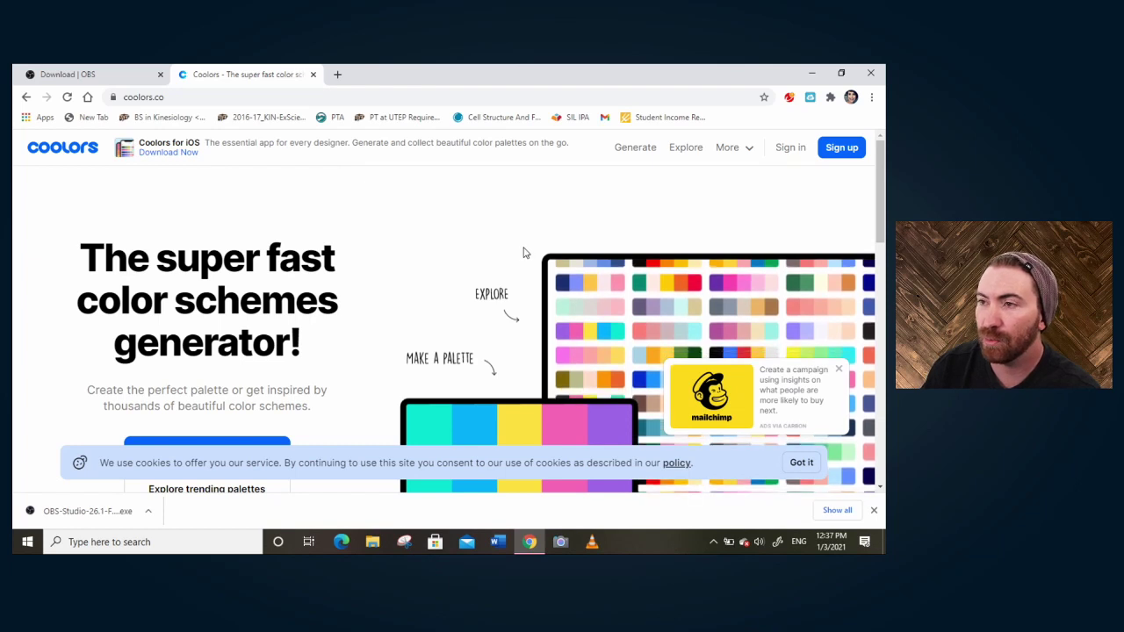
Start the Coolors generator and cycle through several random palettes
click(634, 147)
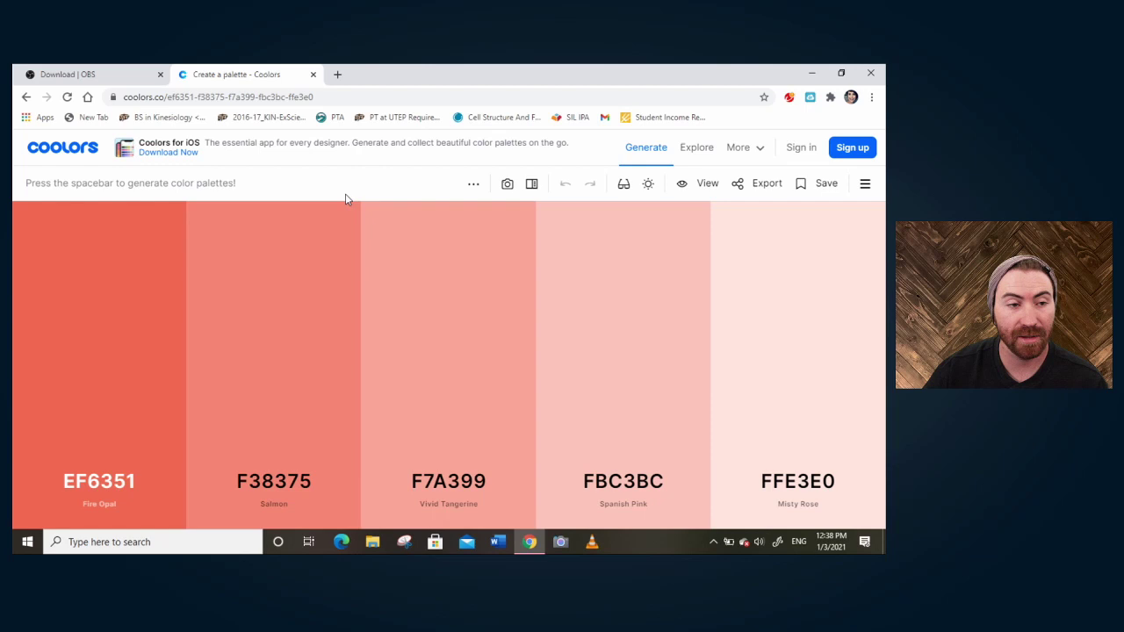
key(space)
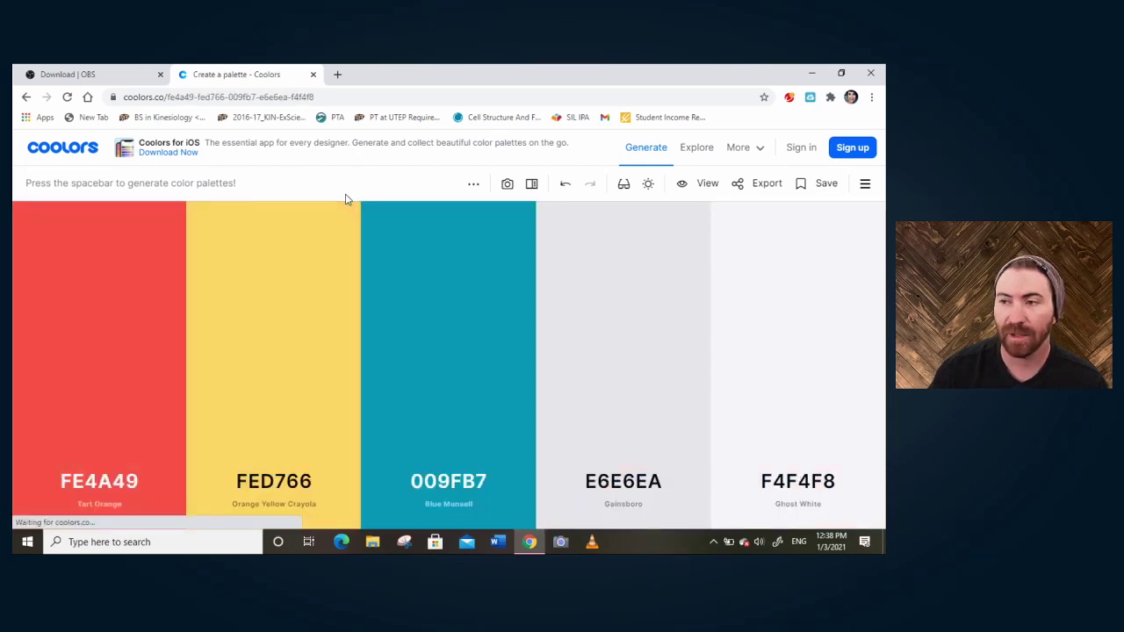
key(space)
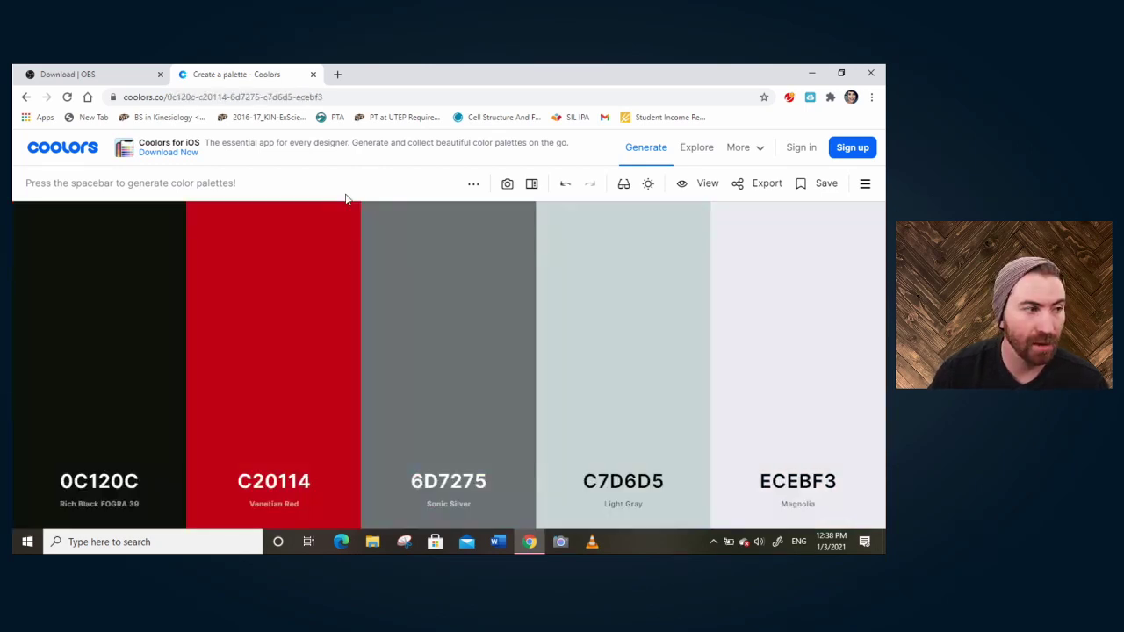
key(space)
key(space)
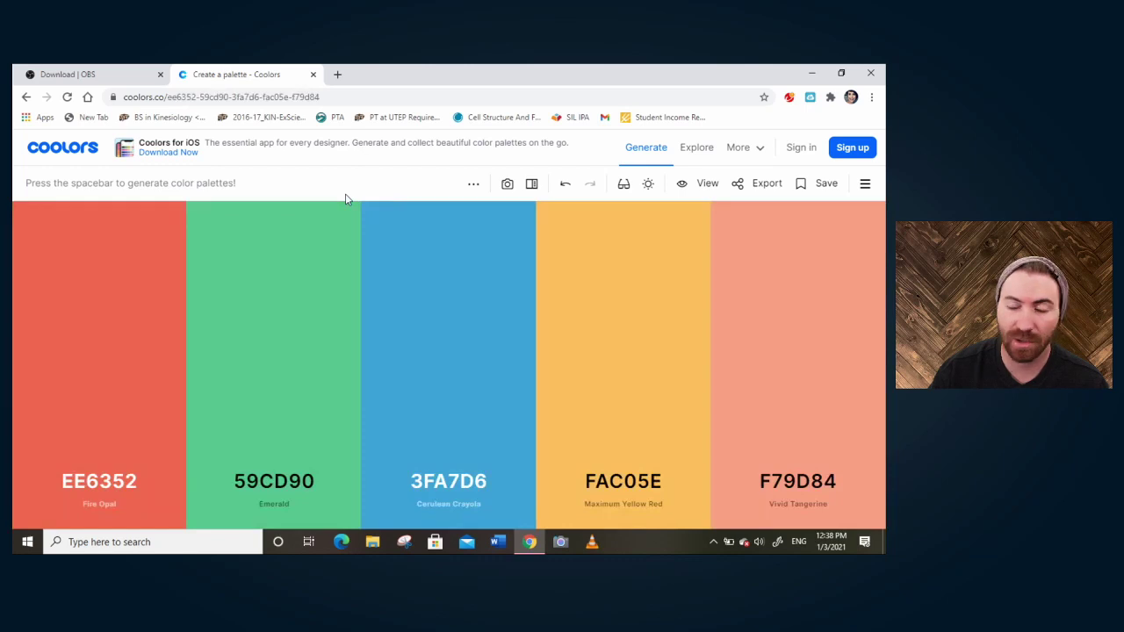
key(space)
key(space)
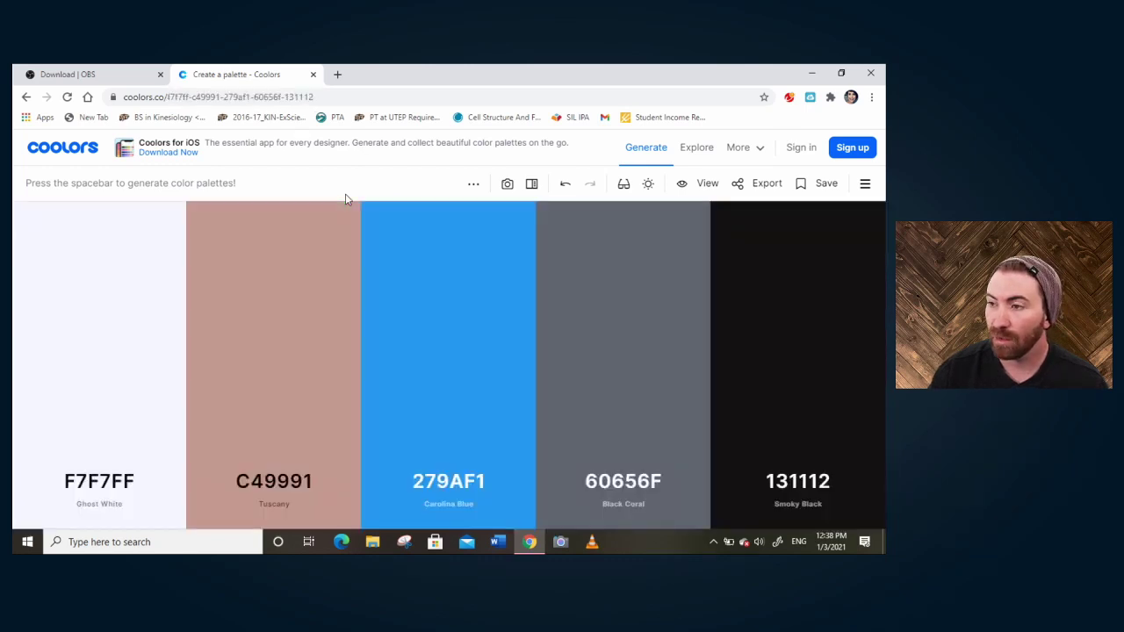
Lock Ghost White F7F7FF and Smoky Black 131112, then regenerate the middle colours
mouse_move(138, 326)
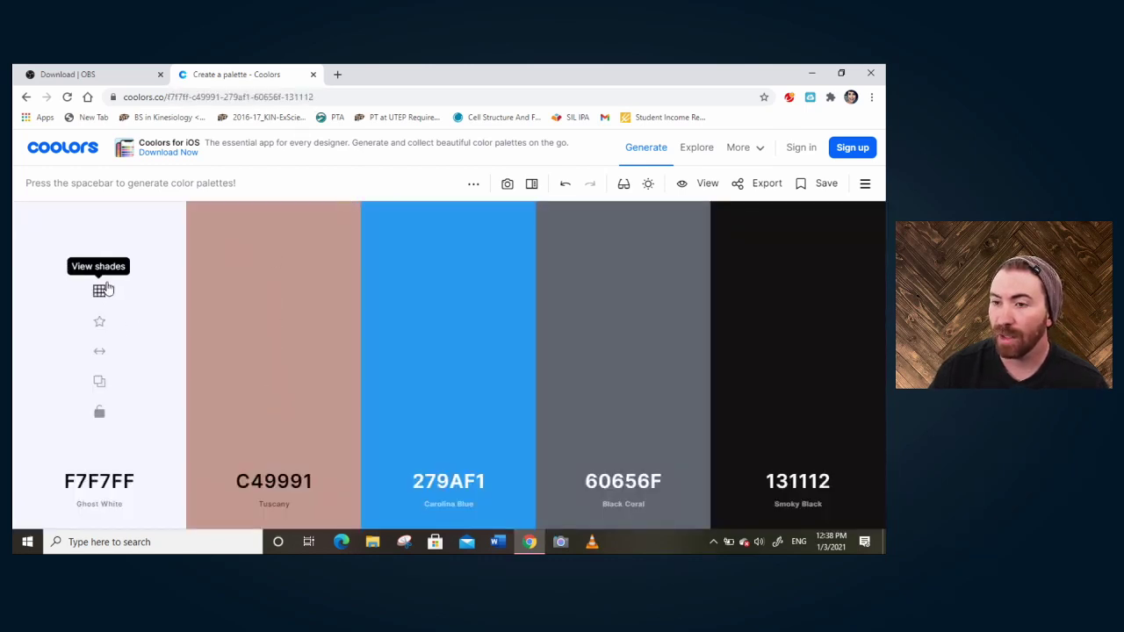
click(101, 408)
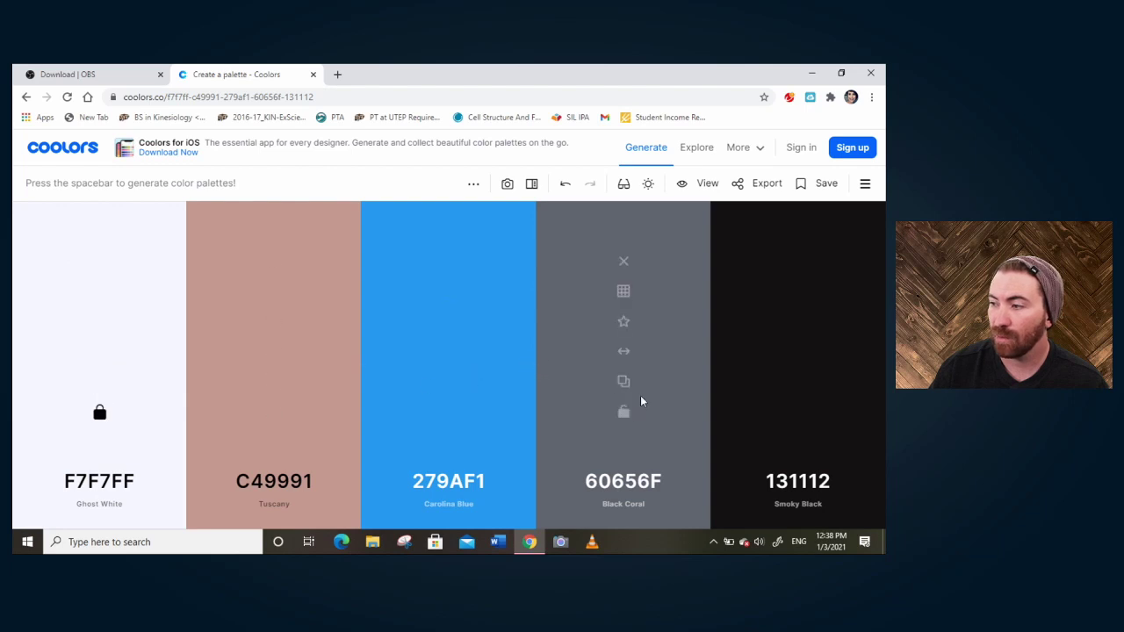
click(798, 412)
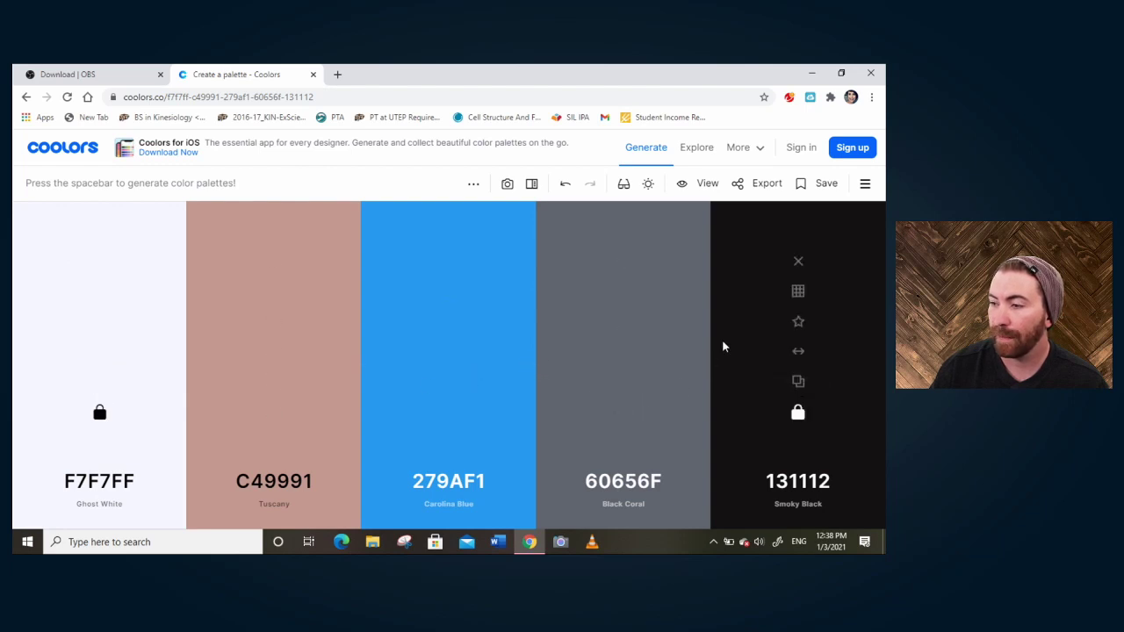
key(space)
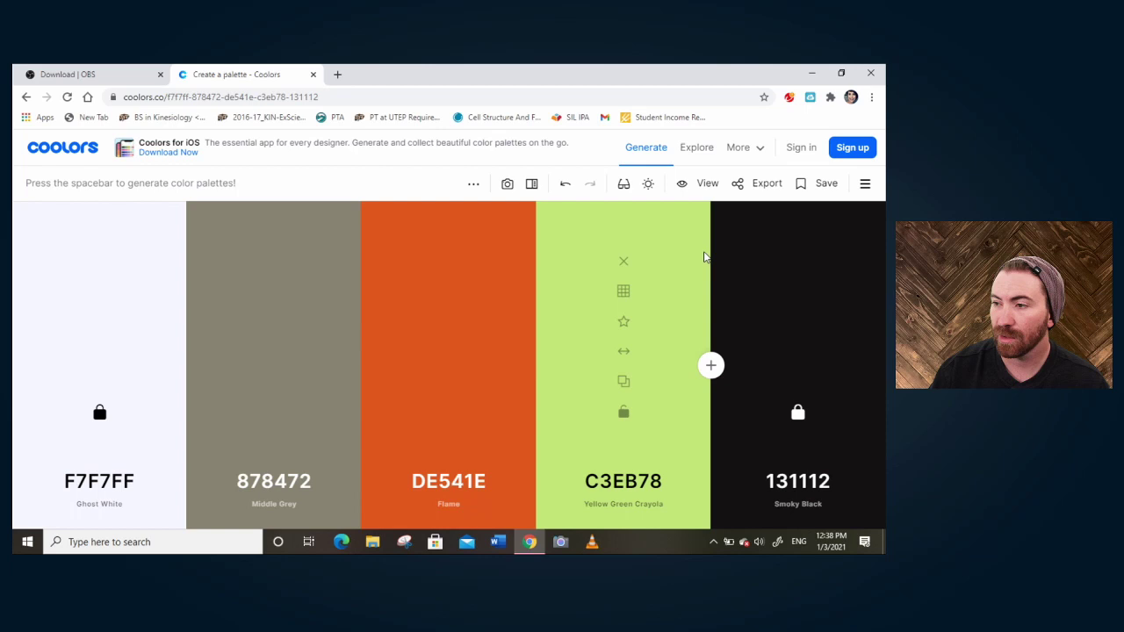
key(space)
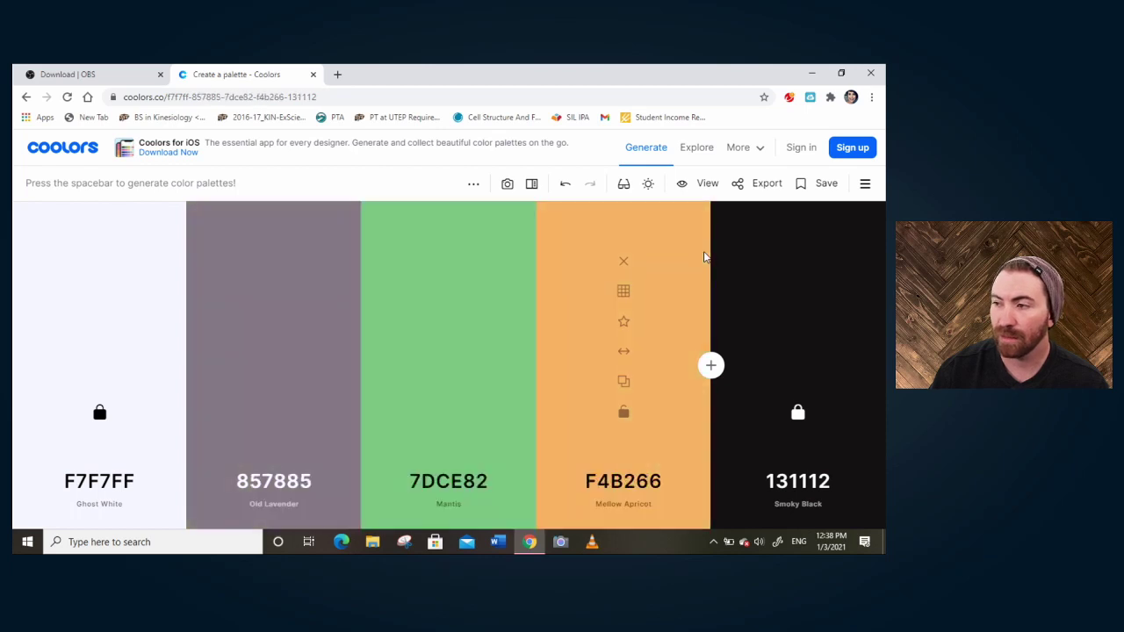
key(space)
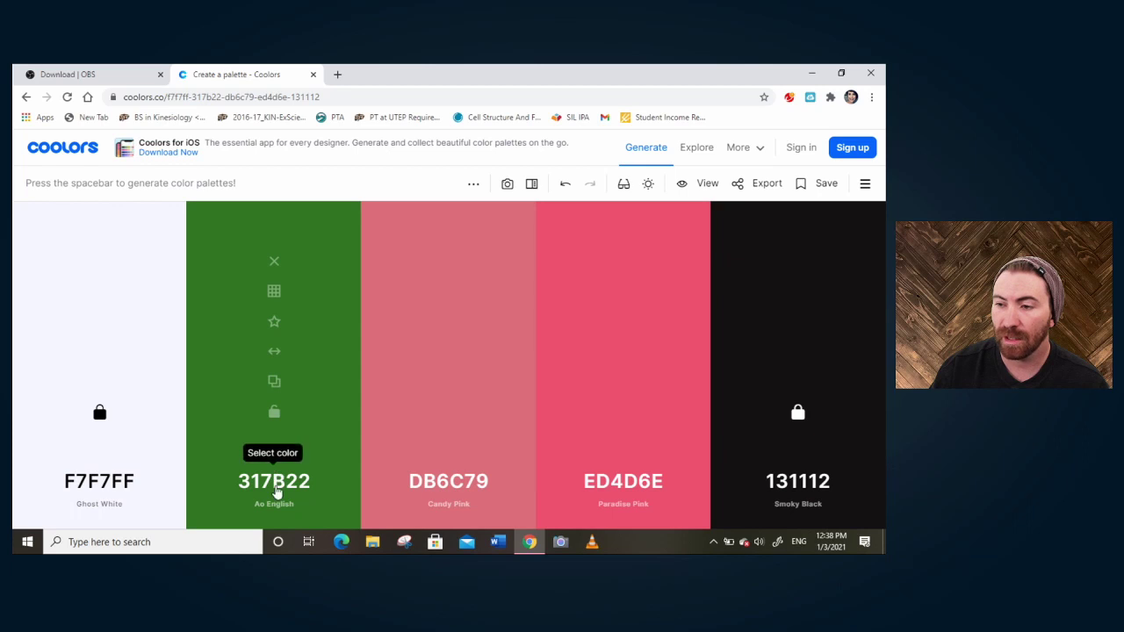
Replace green 317B22 with FFD674, then regenerate until 429EA6 and 983628 fill the middle
click(276, 492)
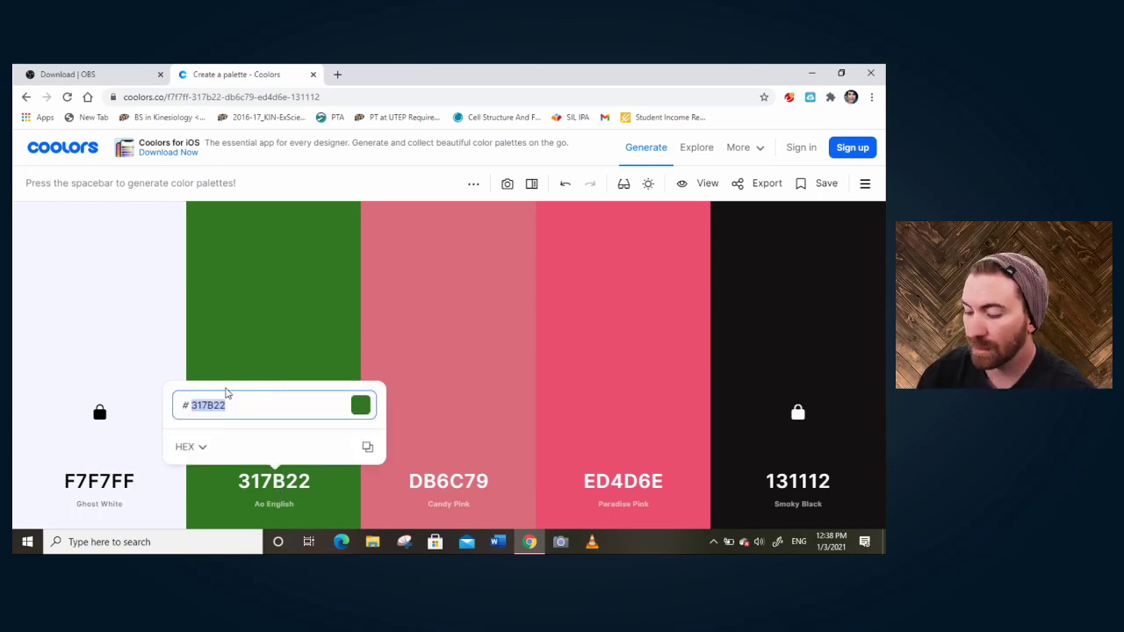
text(ffd674)
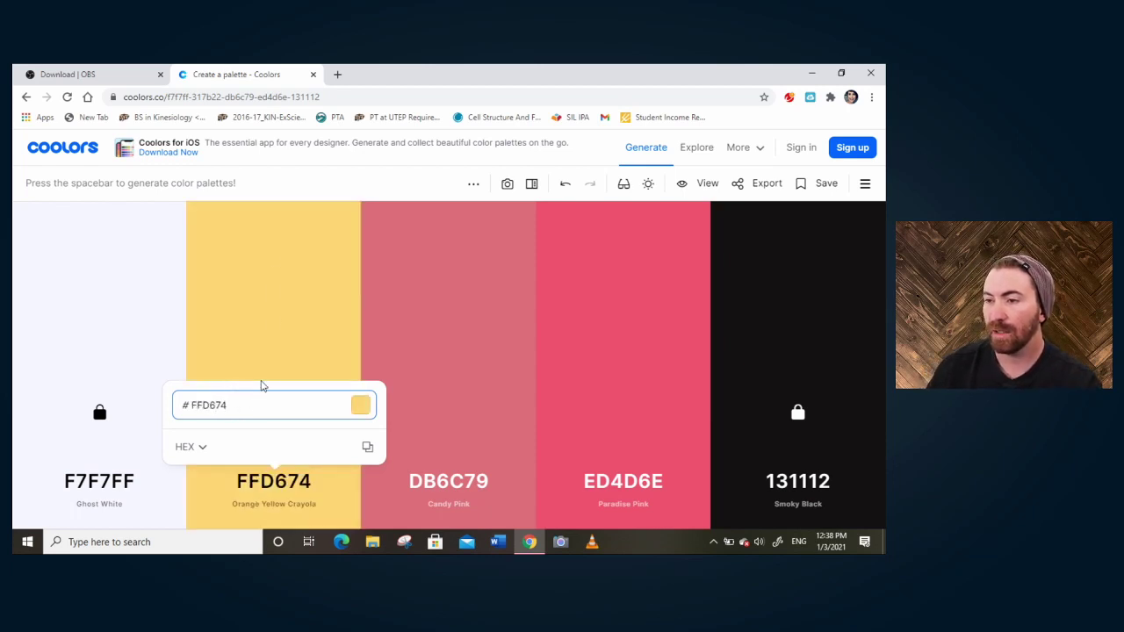
key(space)
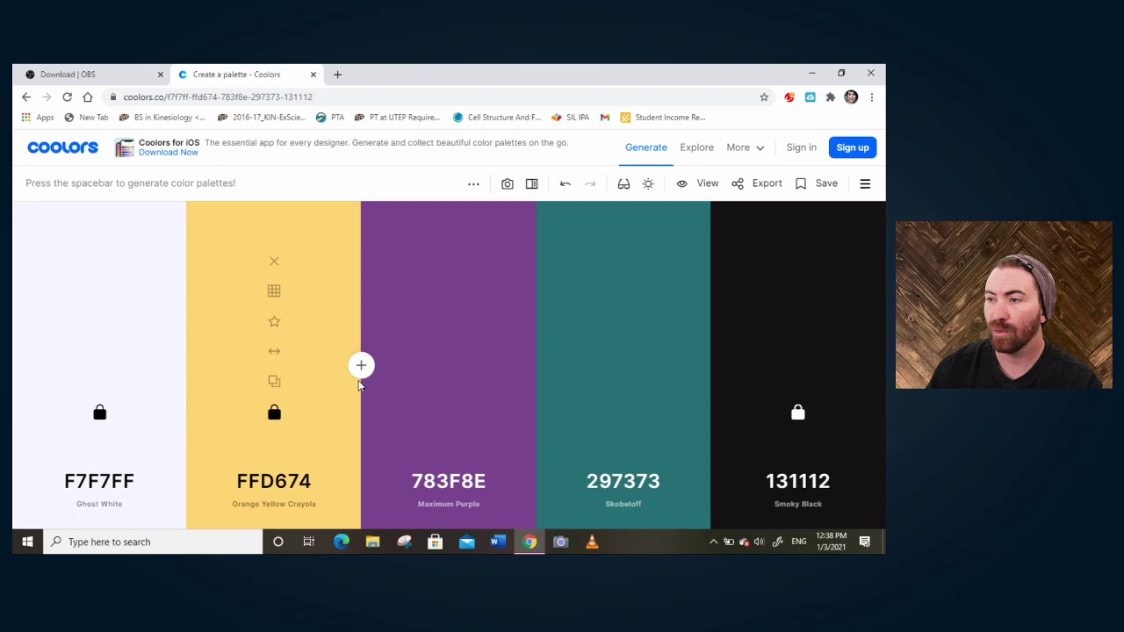
key(space)
key(space)
key(space)
key(space)
key(space)
key(space)
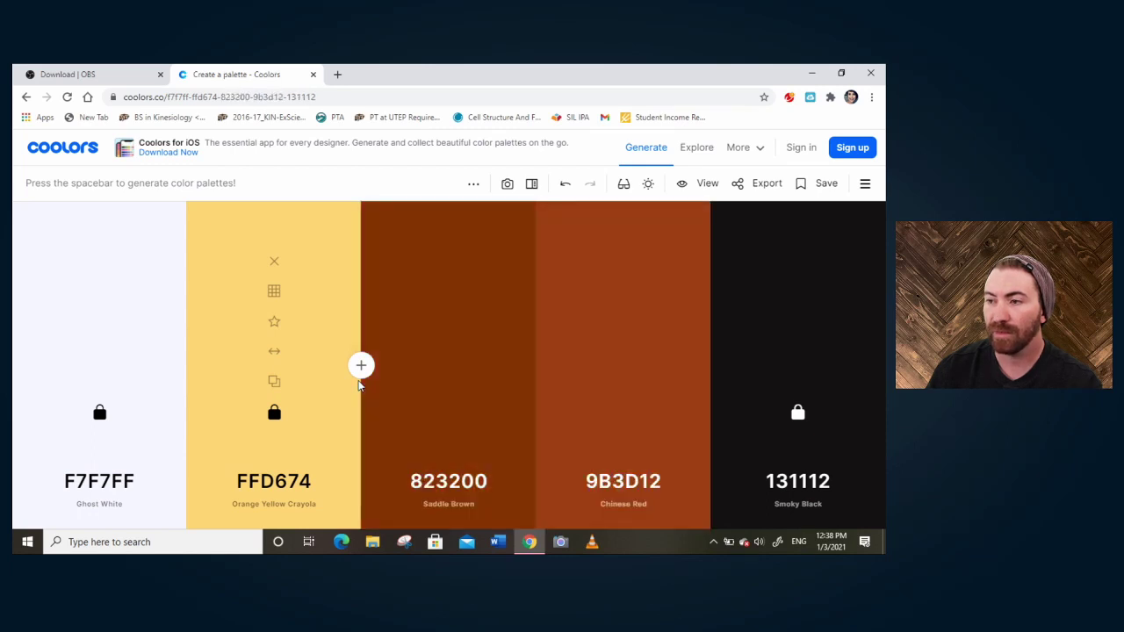
key(space)
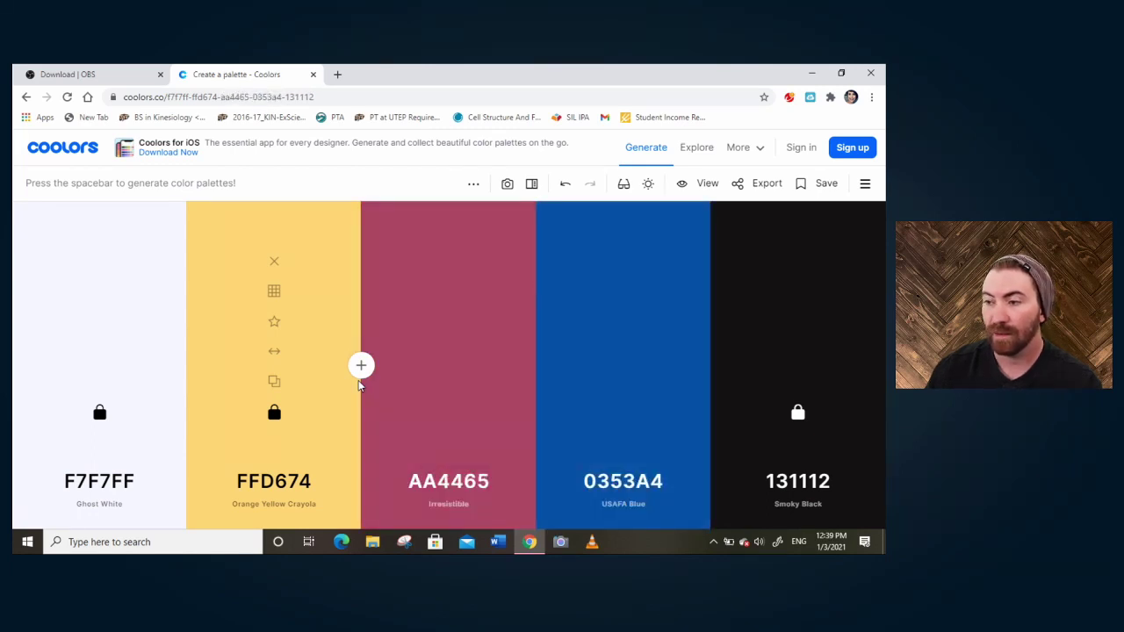
key(space)
key(space)
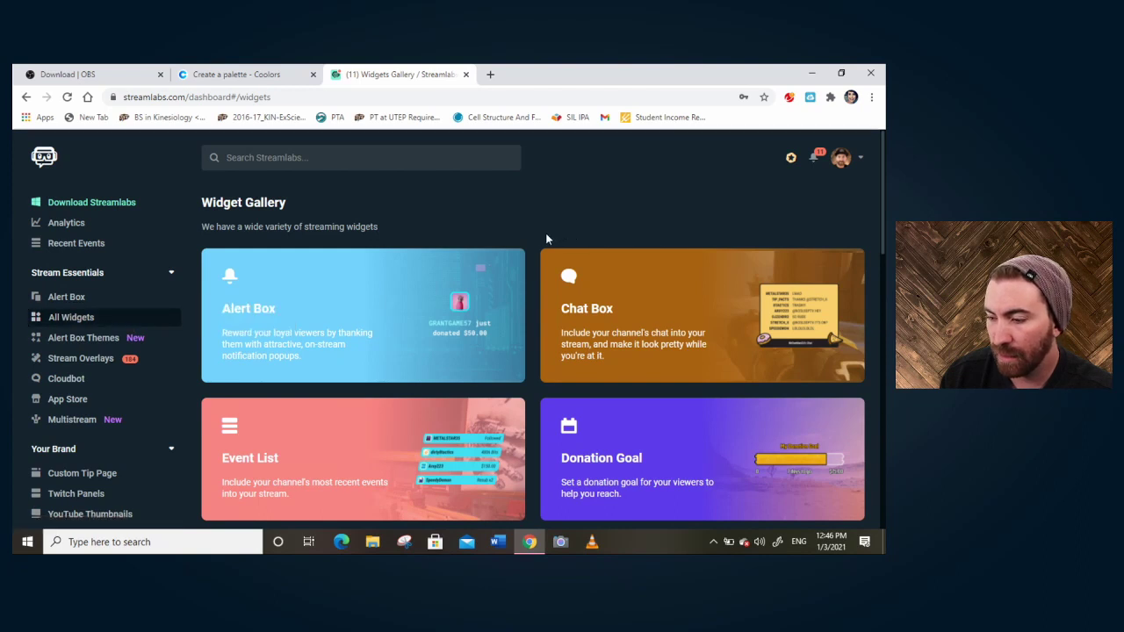
Open the Stream Labels widget from the Widget Gallery and dismiss its introduction tutorial
scroll(543, 241, down, 2)
click(533, 398)
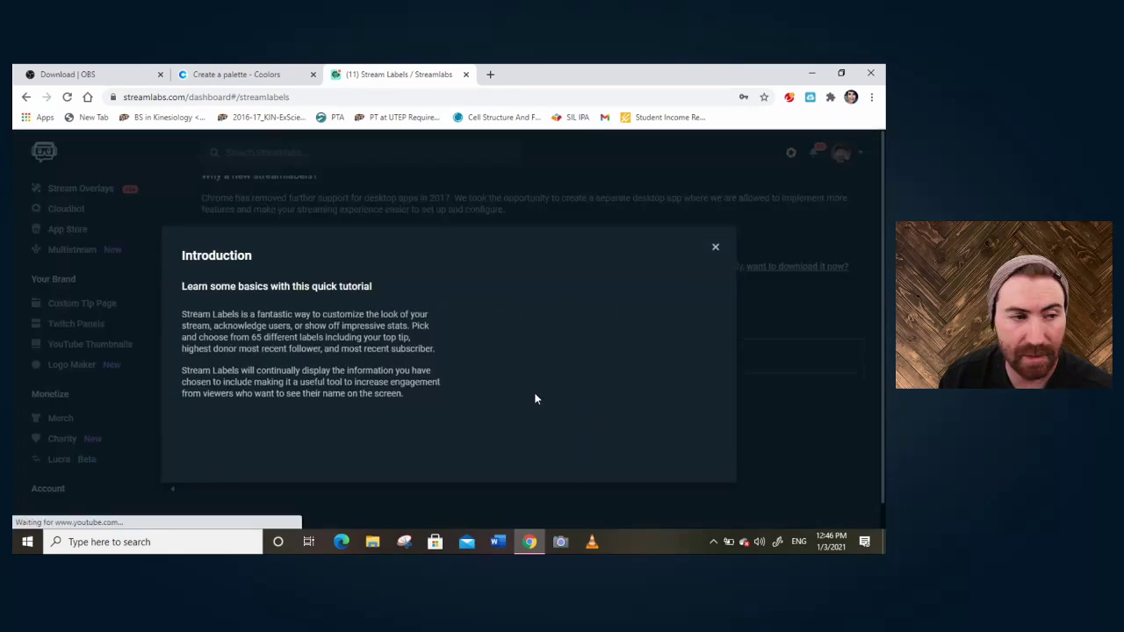
click(715, 248)
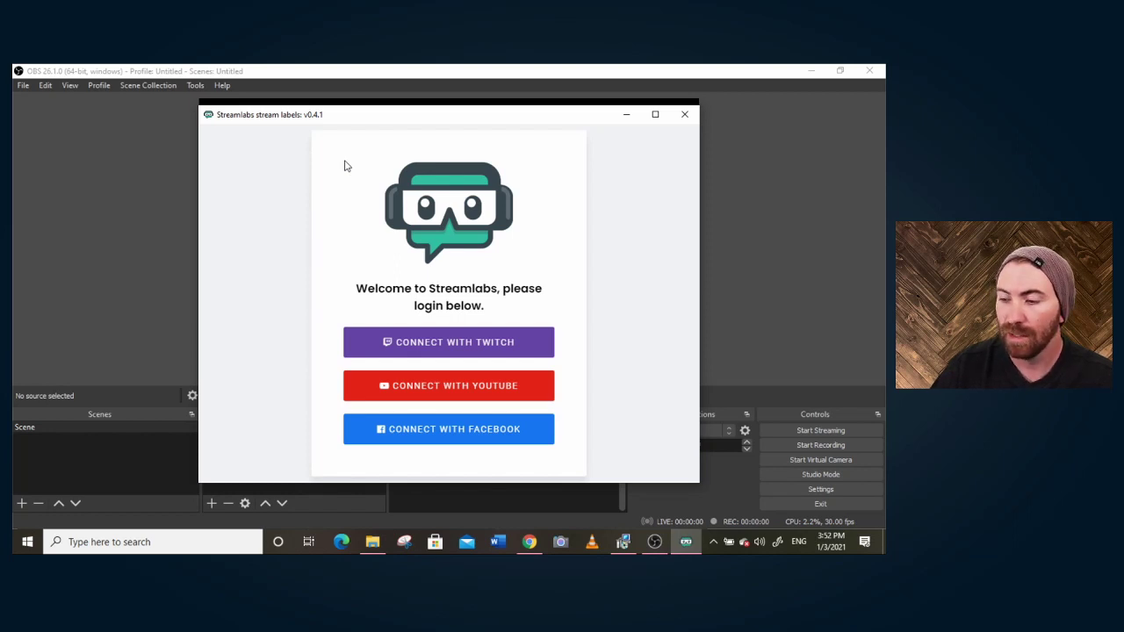
Connect Stream Labels with Twitch, pick the label files' output folder, and return to OBS
click(420, 342)
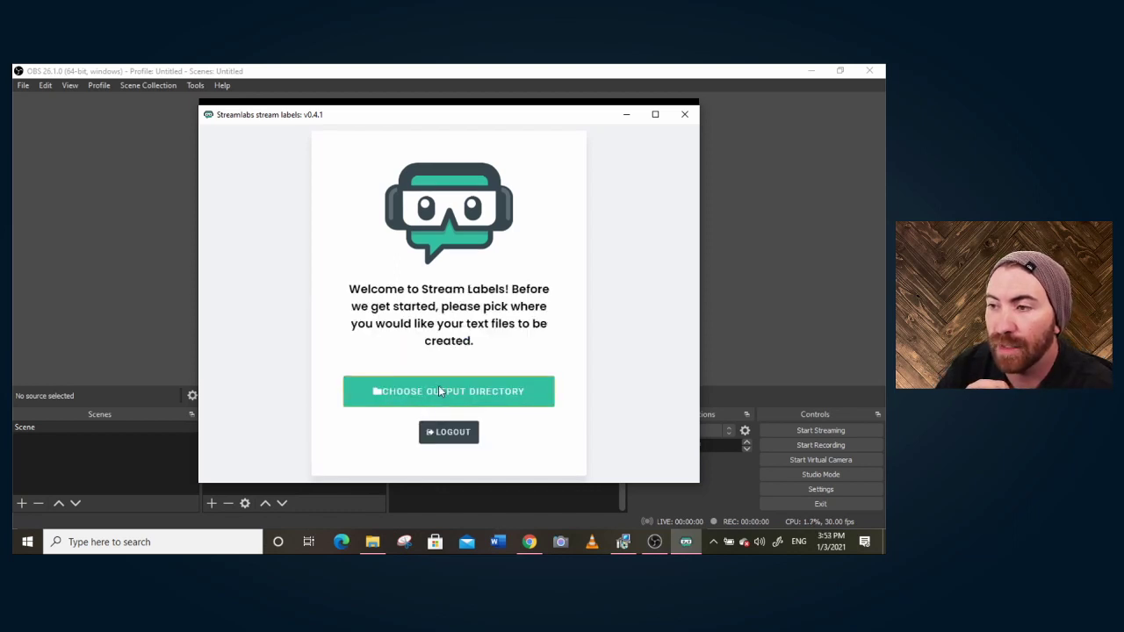
click(439, 385)
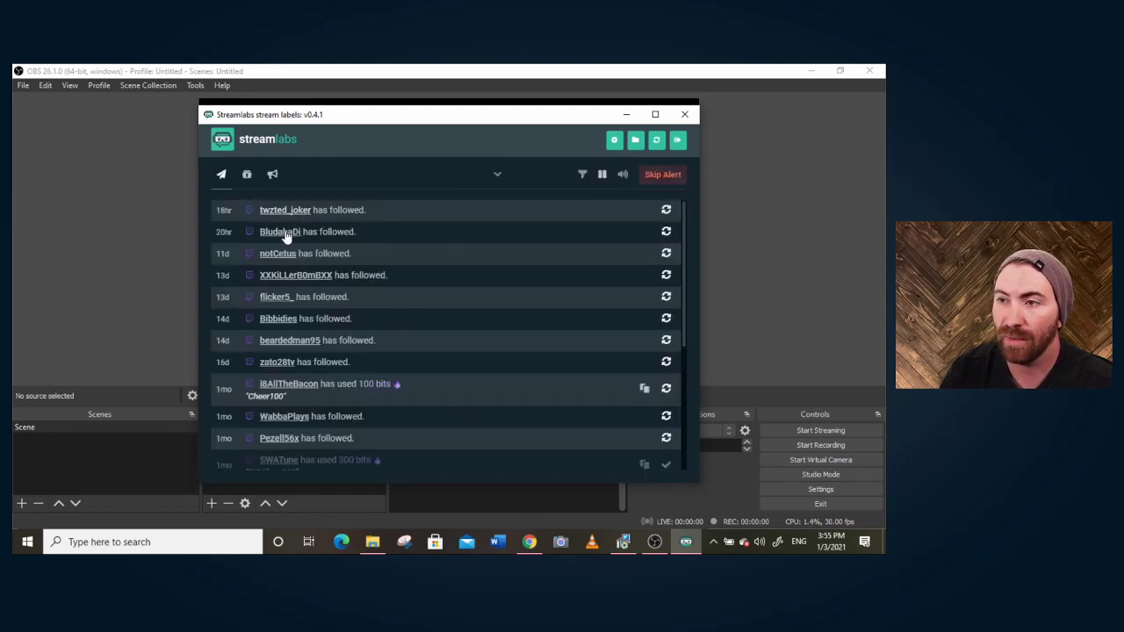
click(126, 251)
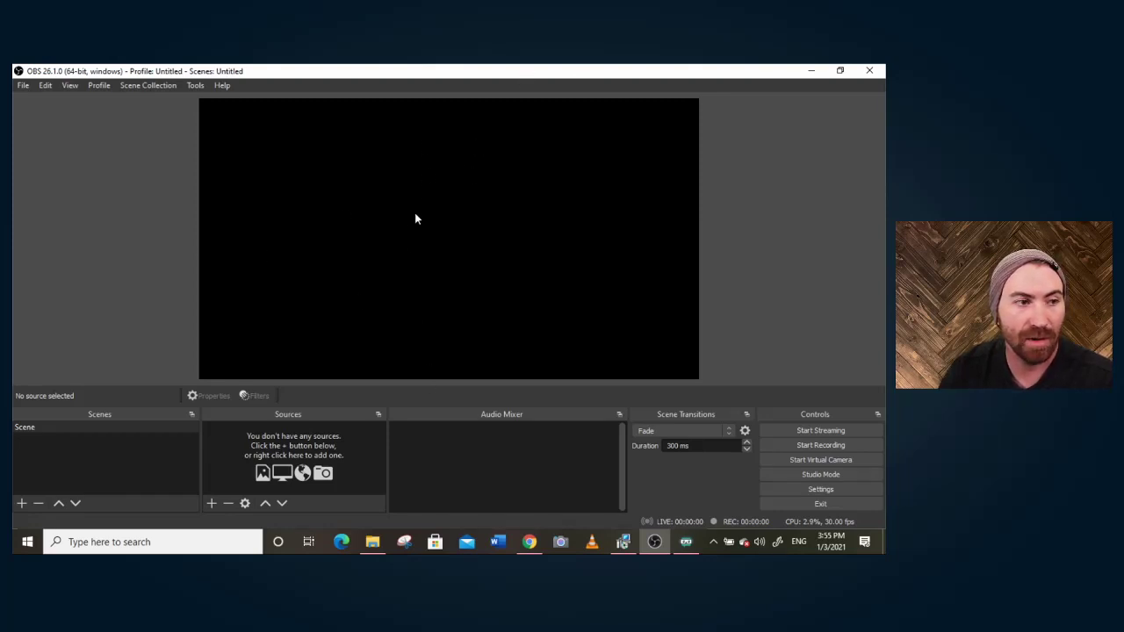
Add a Video Capture Device source named Webcam and shrink it to a small box at right
click(212, 503)
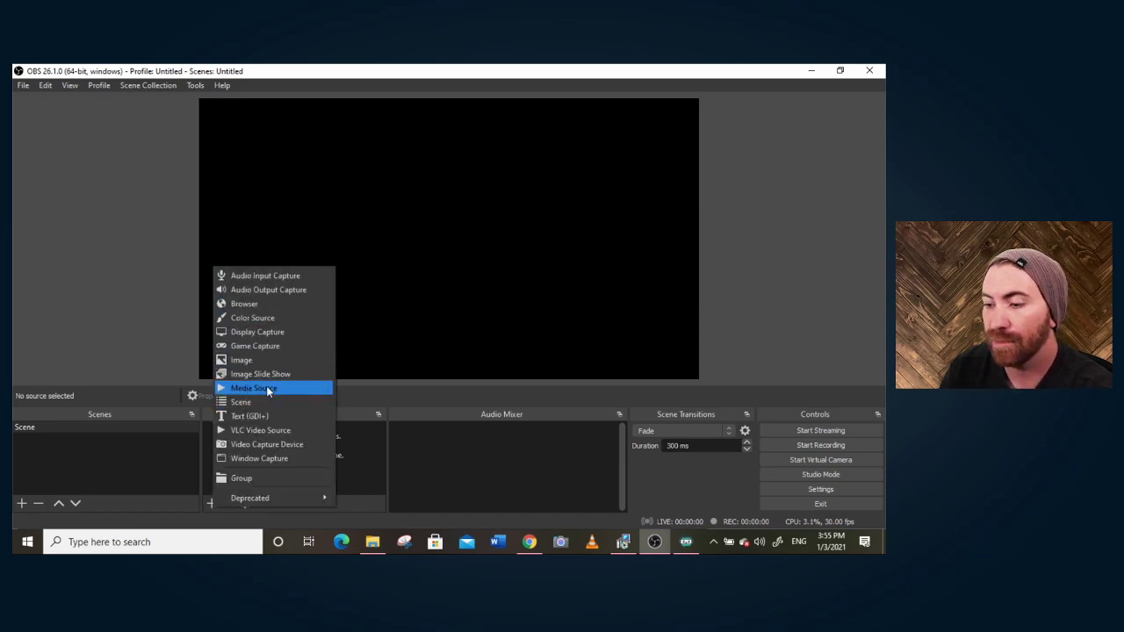
click(262, 442)
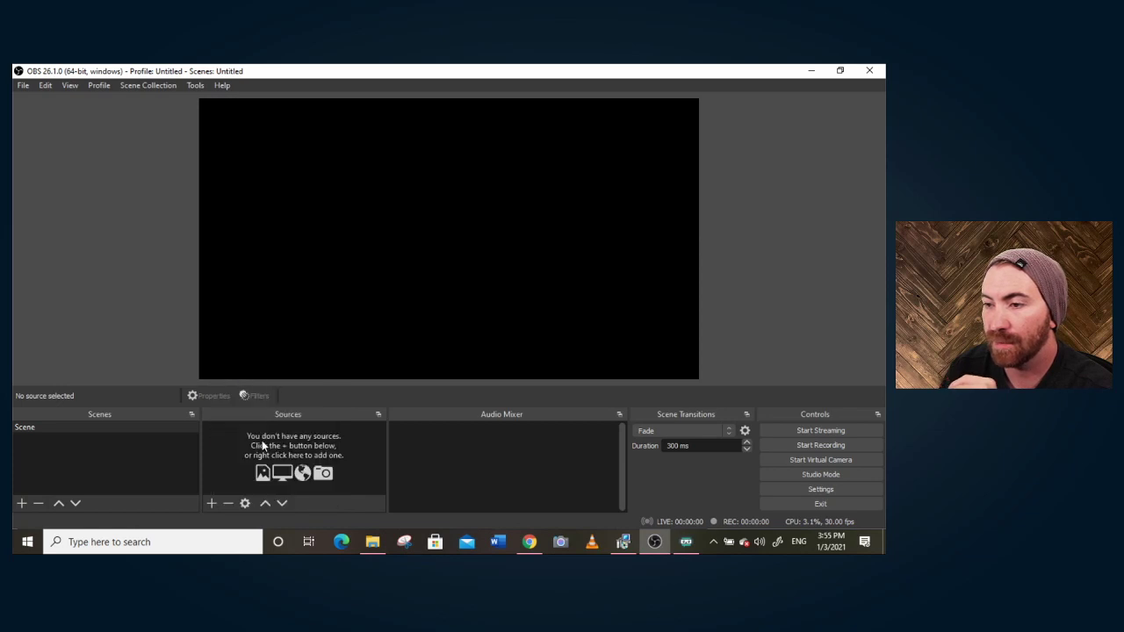
text(Webcam)
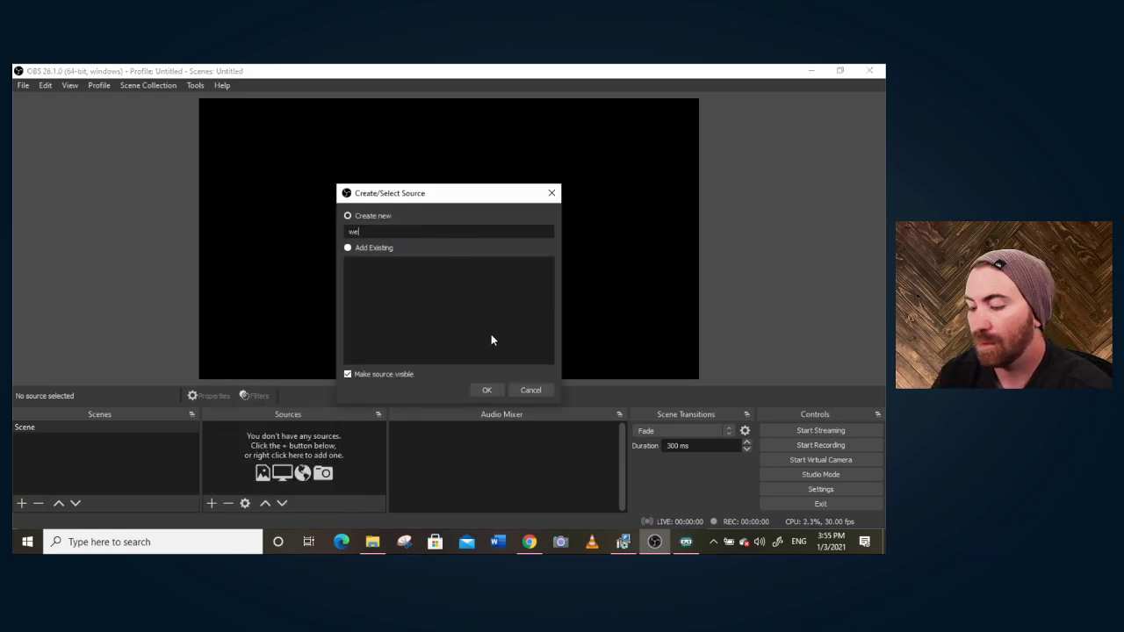
key(Return)
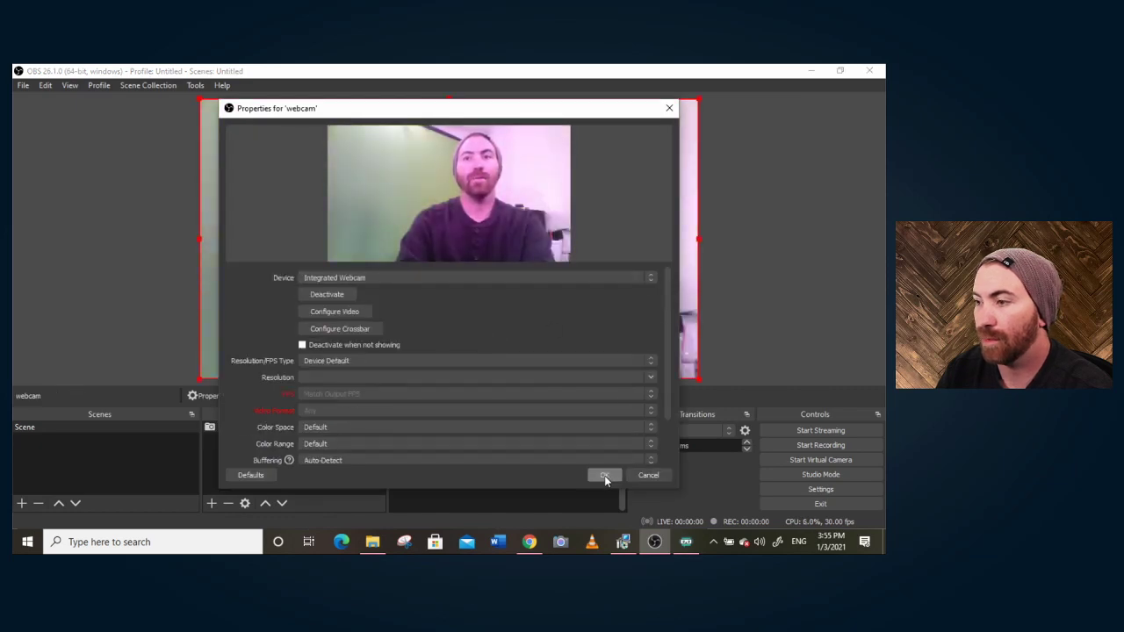
click(604, 477)
drag(699, 379, 661, 226)
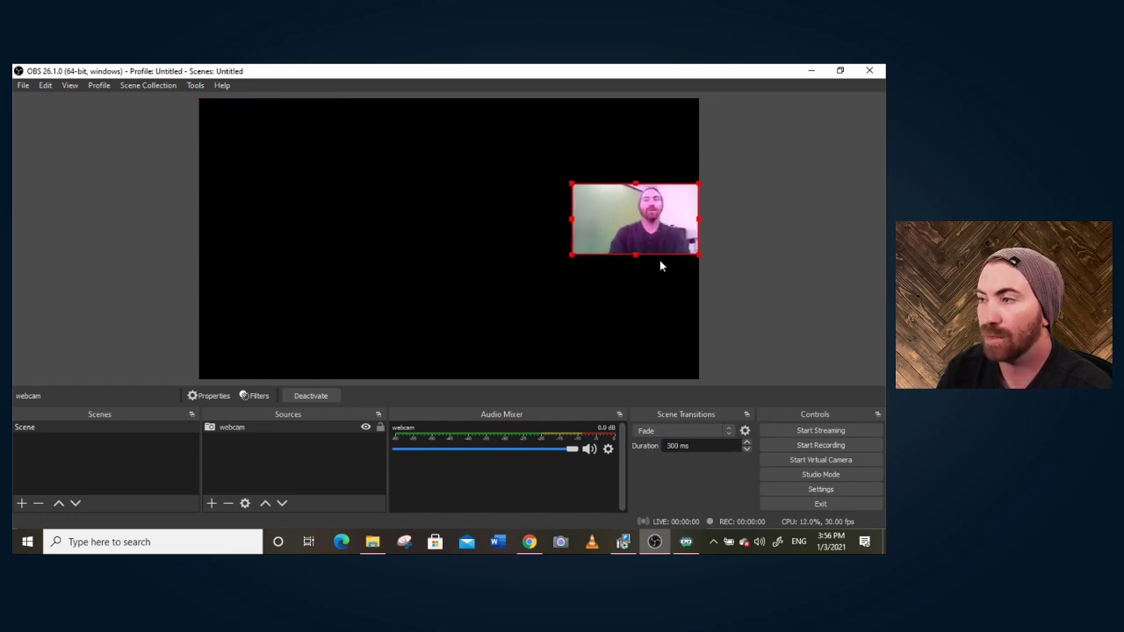
click(658, 262)
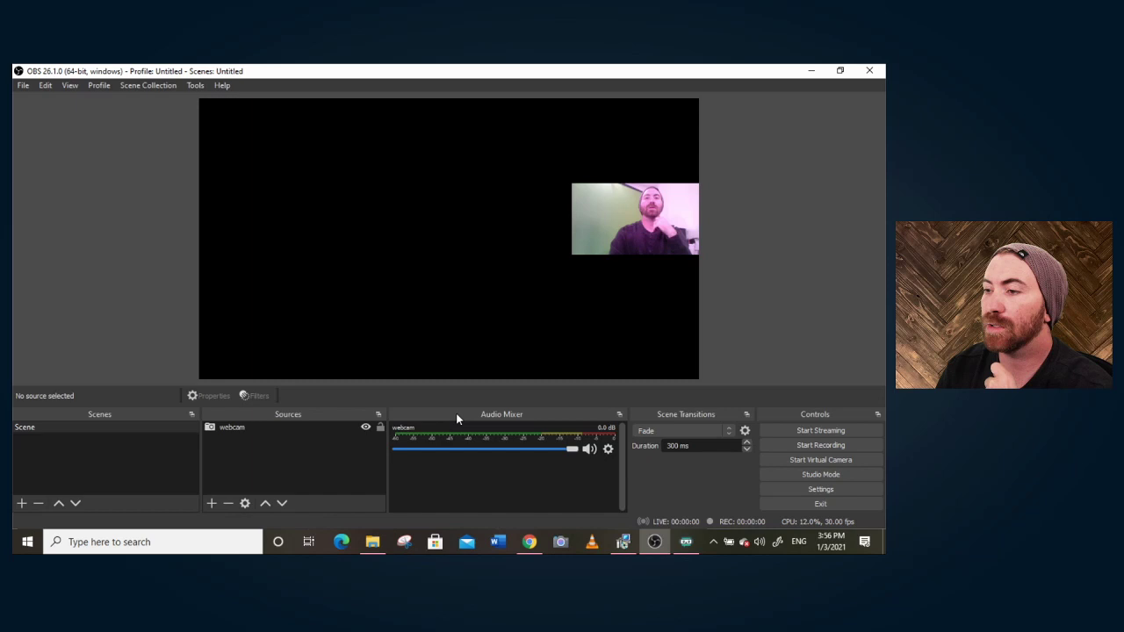
Add Color Source 1 filled with the navy colour #011627
click(211, 503)
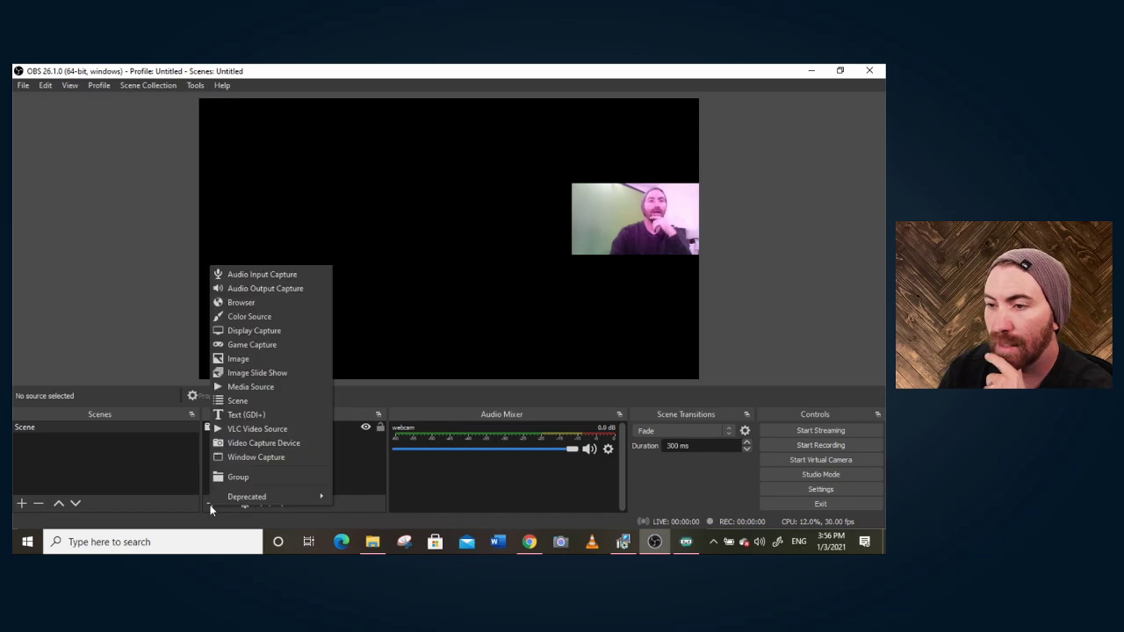
click(242, 316)
click(488, 391)
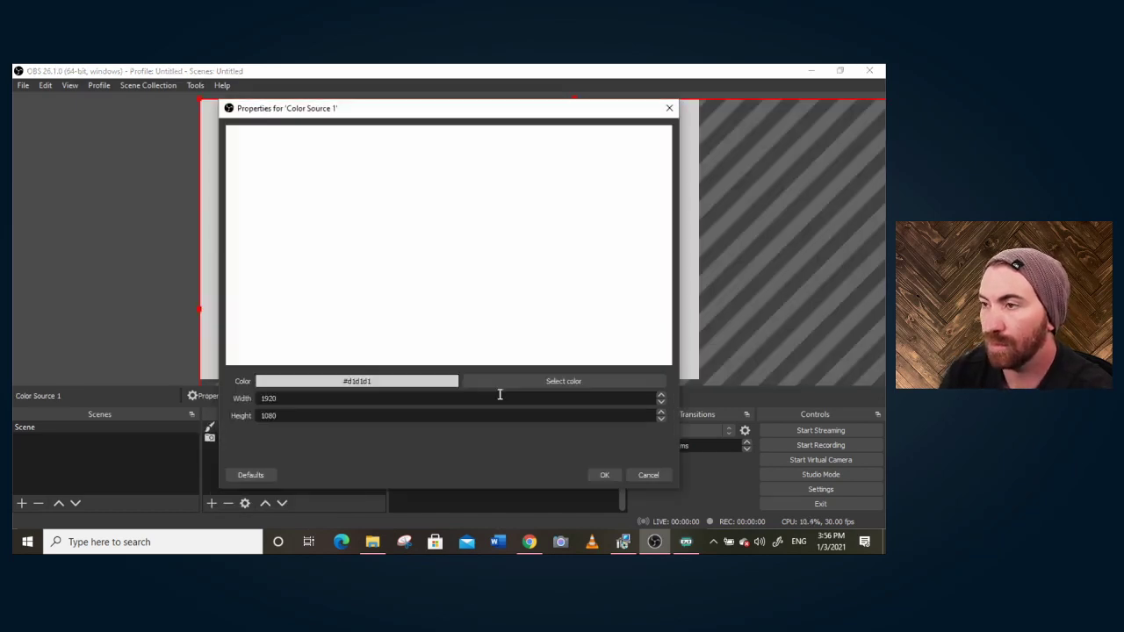
click(481, 384)
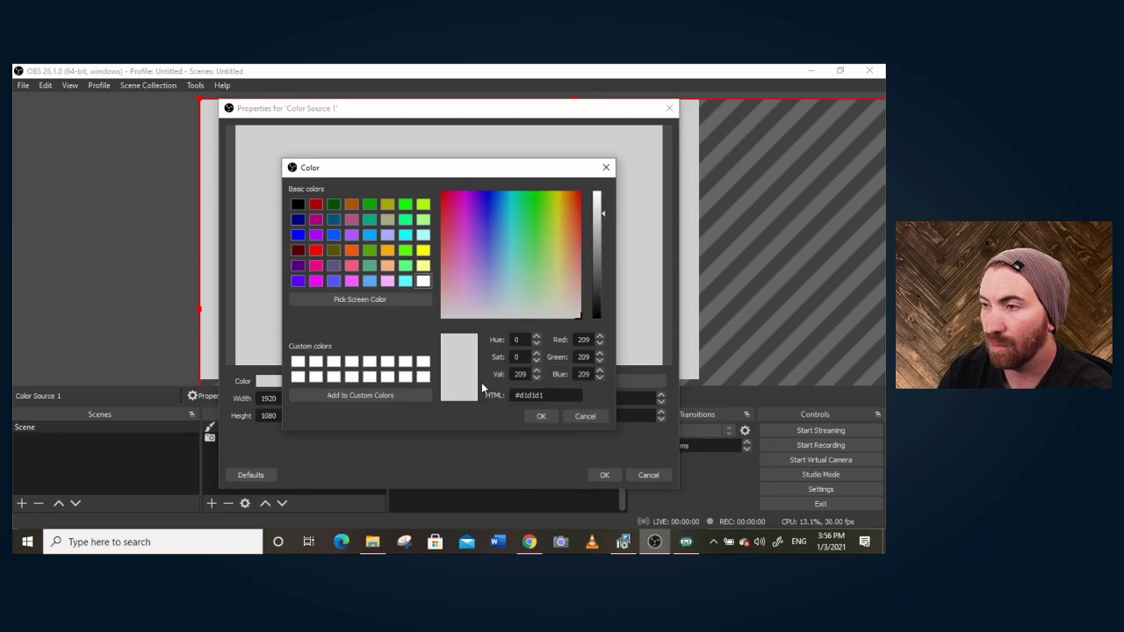
double_click(530, 394)
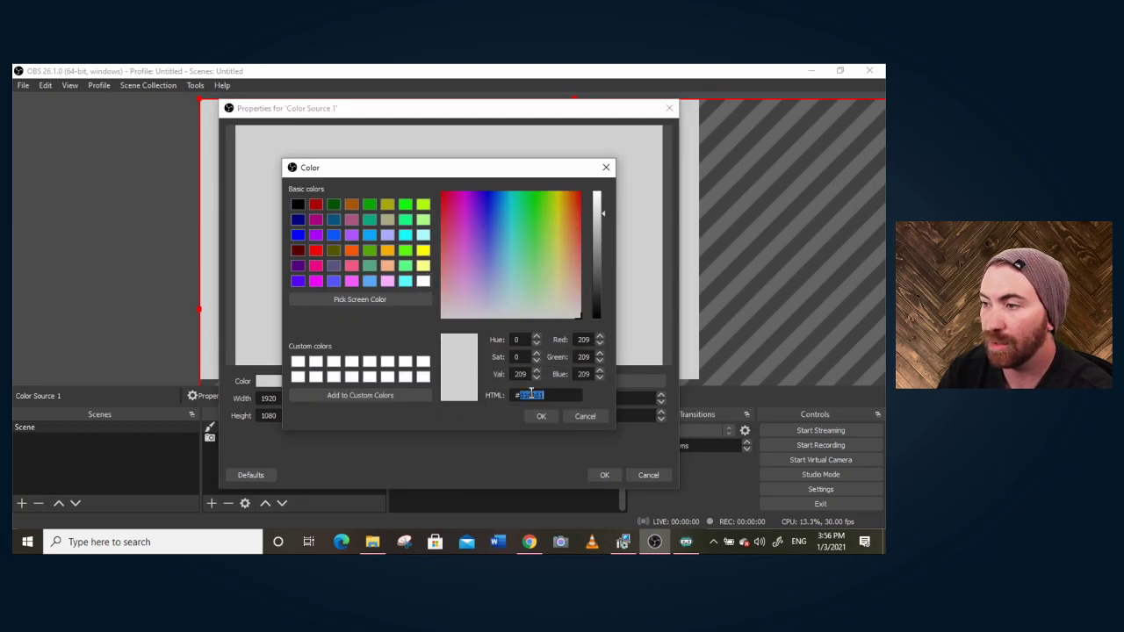
text(011627)
key(Return)
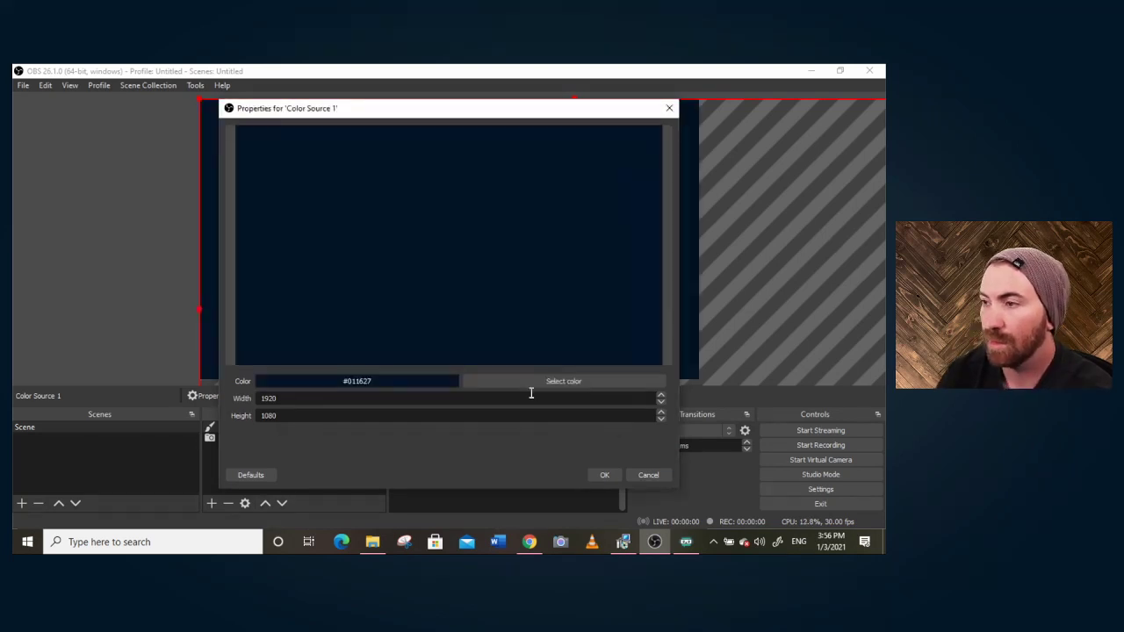
click(606, 475)
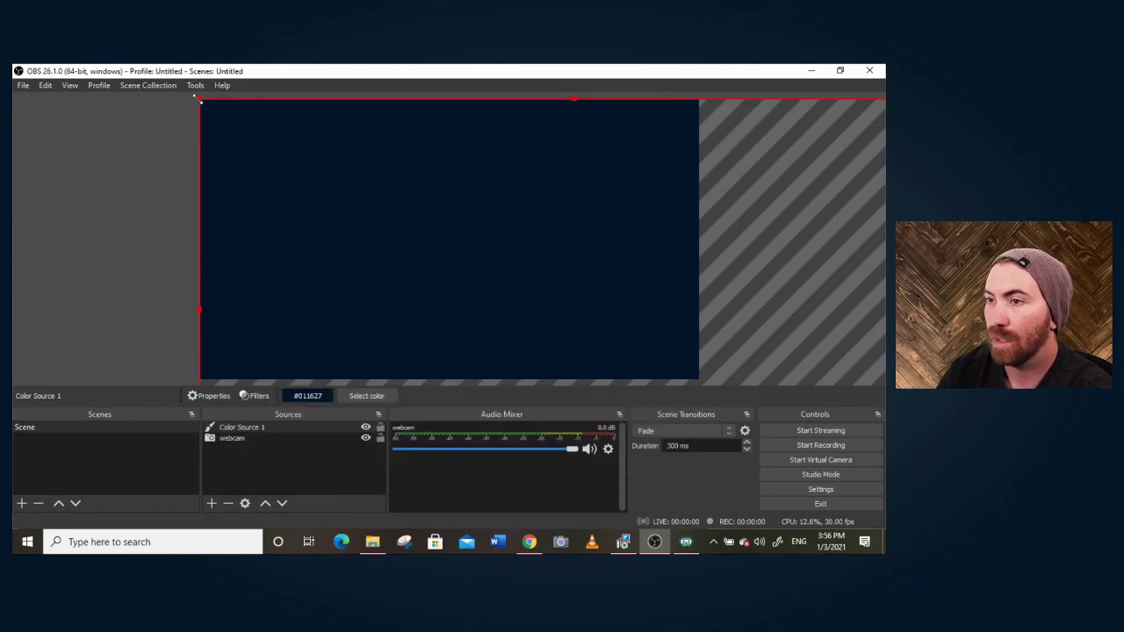
Shrink the navy block, place it behind the webcam and shift it to frame the camera
drag(200, 101, 368, 221)
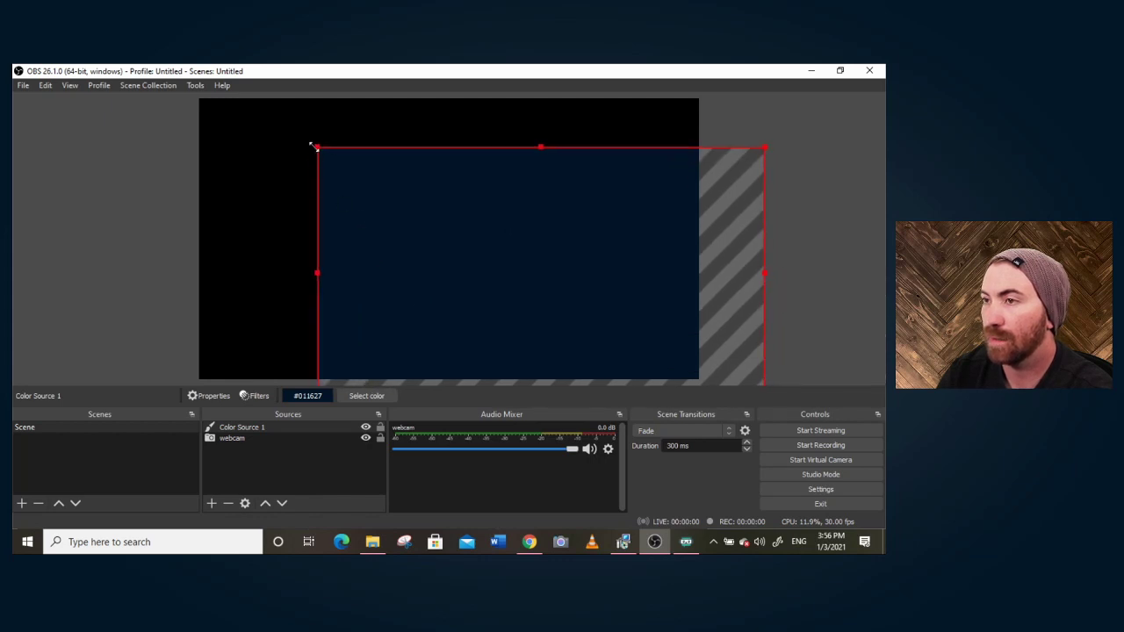
drag(314, 145, 605, 386)
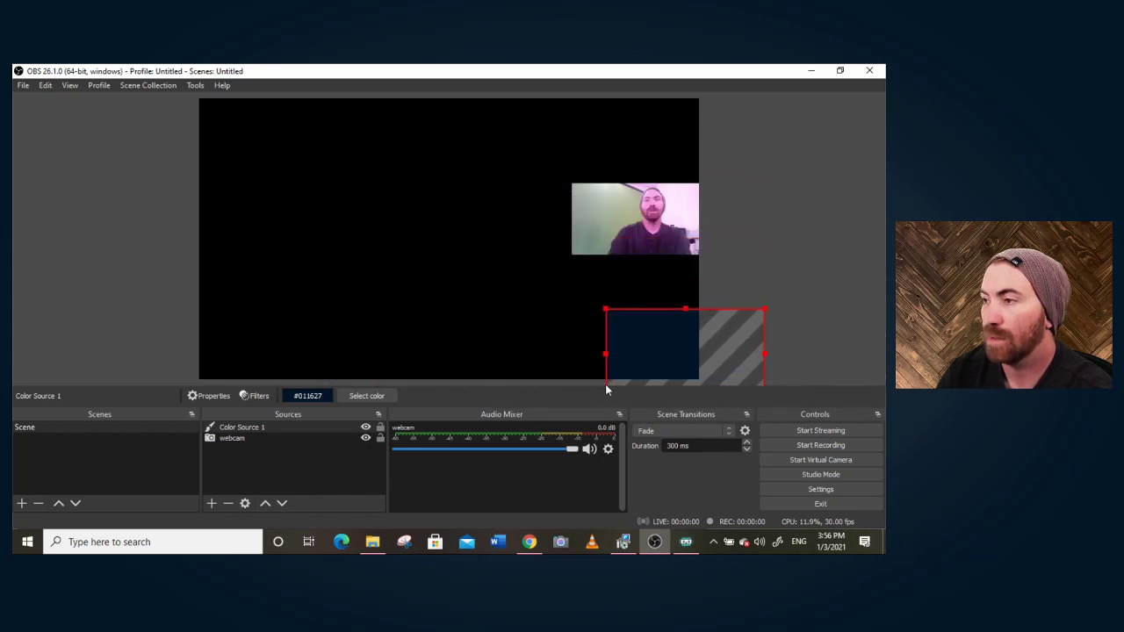
drag(635, 350, 523, 199)
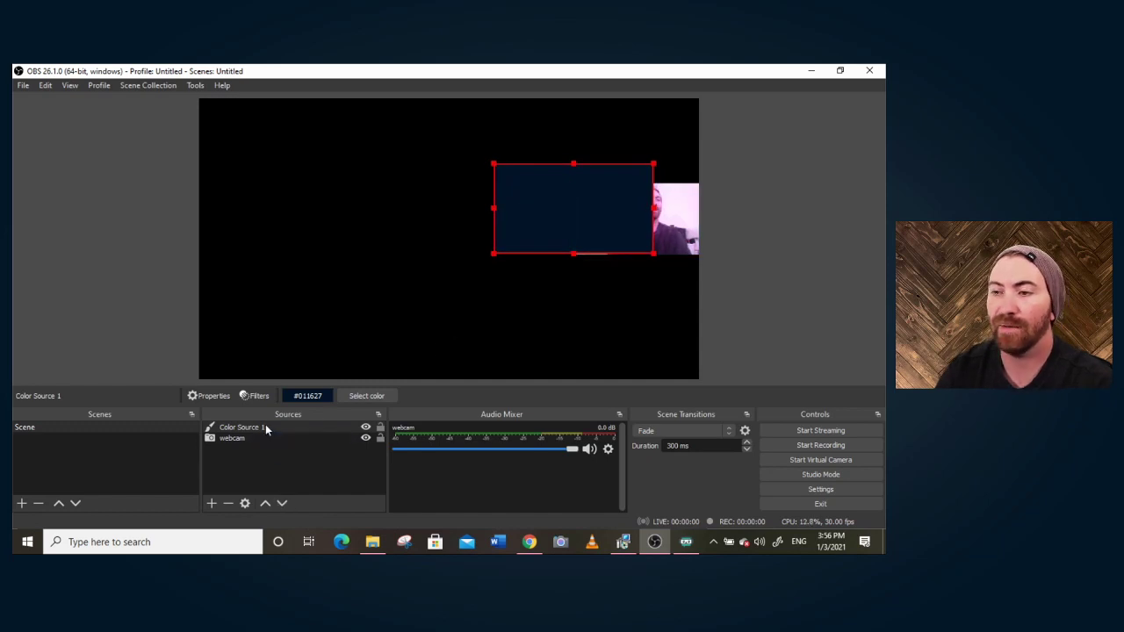
click(282, 503)
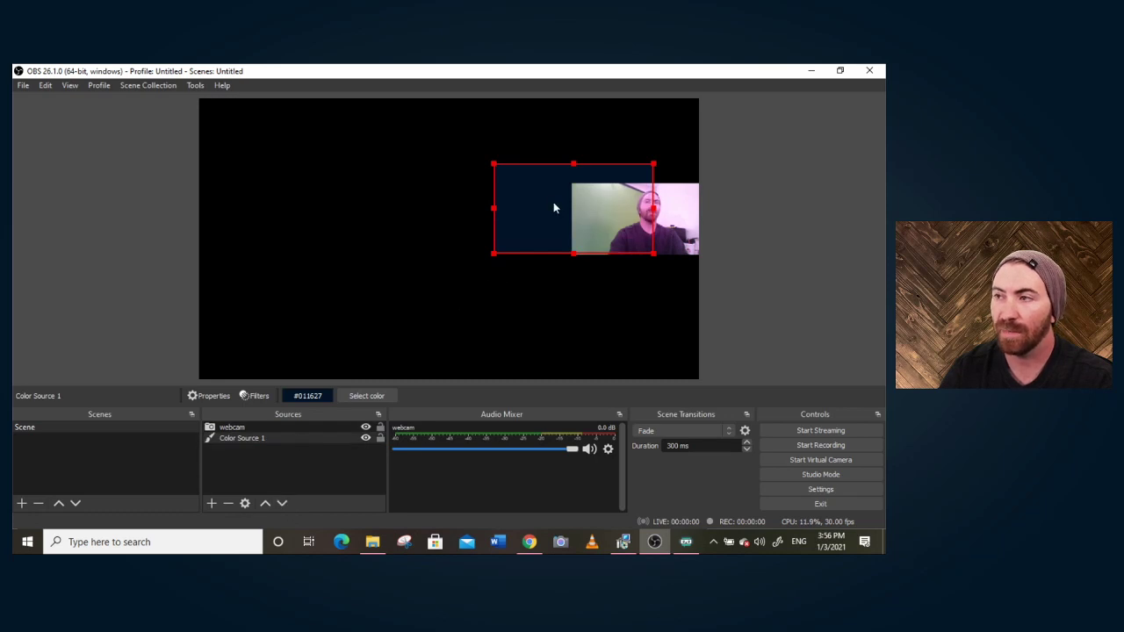
drag(543, 200, 620, 182)
click(605, 154)
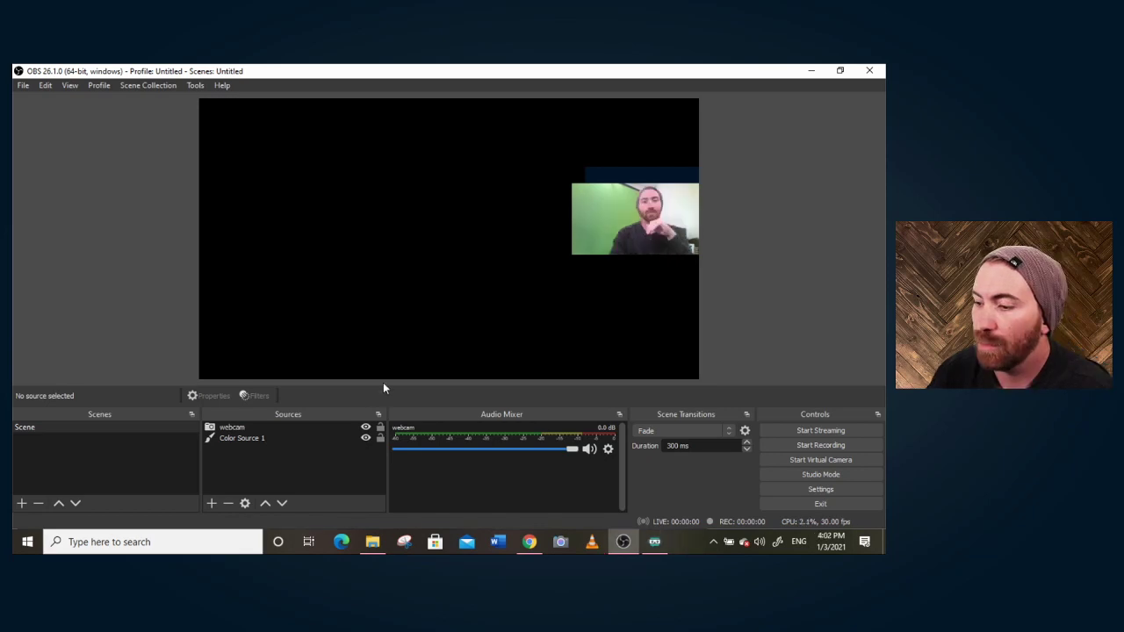
Briefly hide and re-show the webcam source to check the layering
click(311, 430)
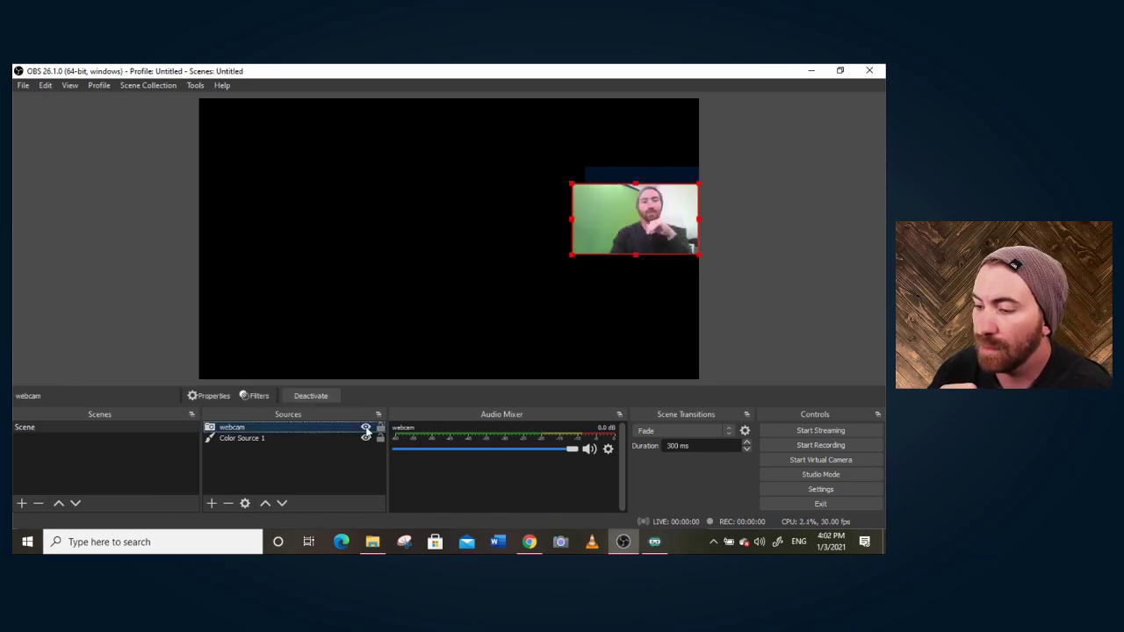
click(365, 428)
click(366, 427)
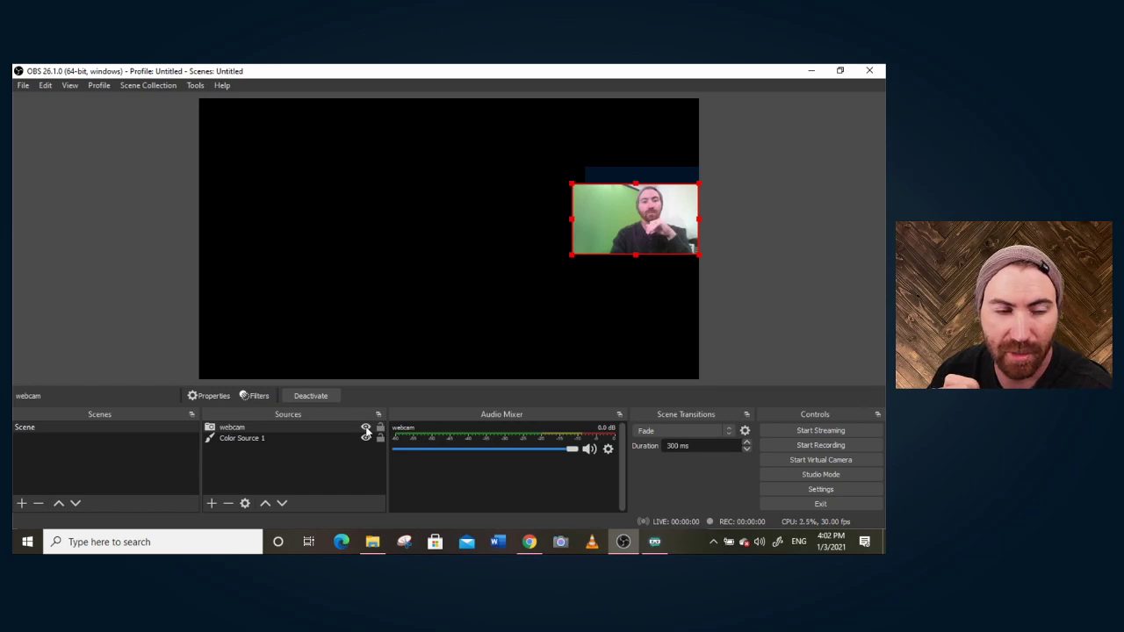
click(766, 284)
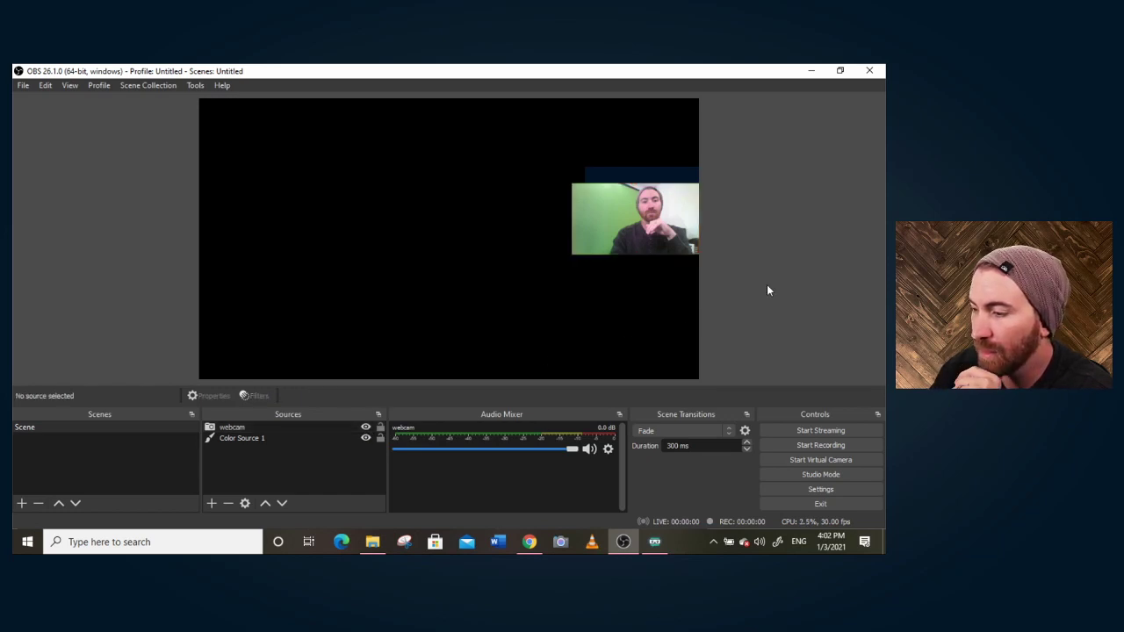
click(654, 542)
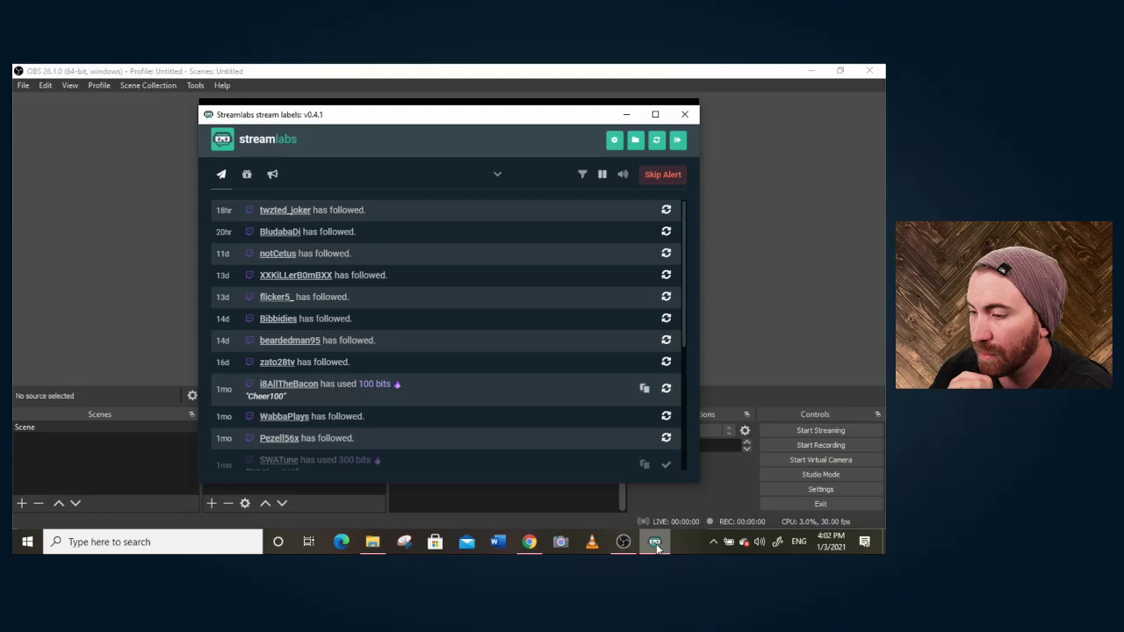
click(602, 173)
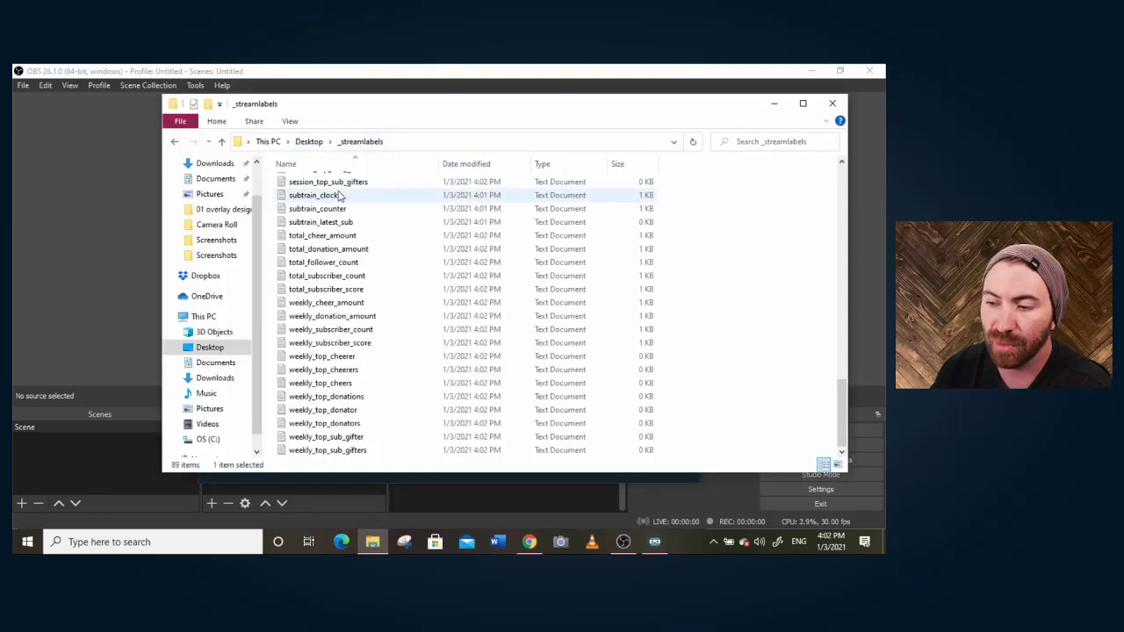
scroll(339, 195, up, 9)
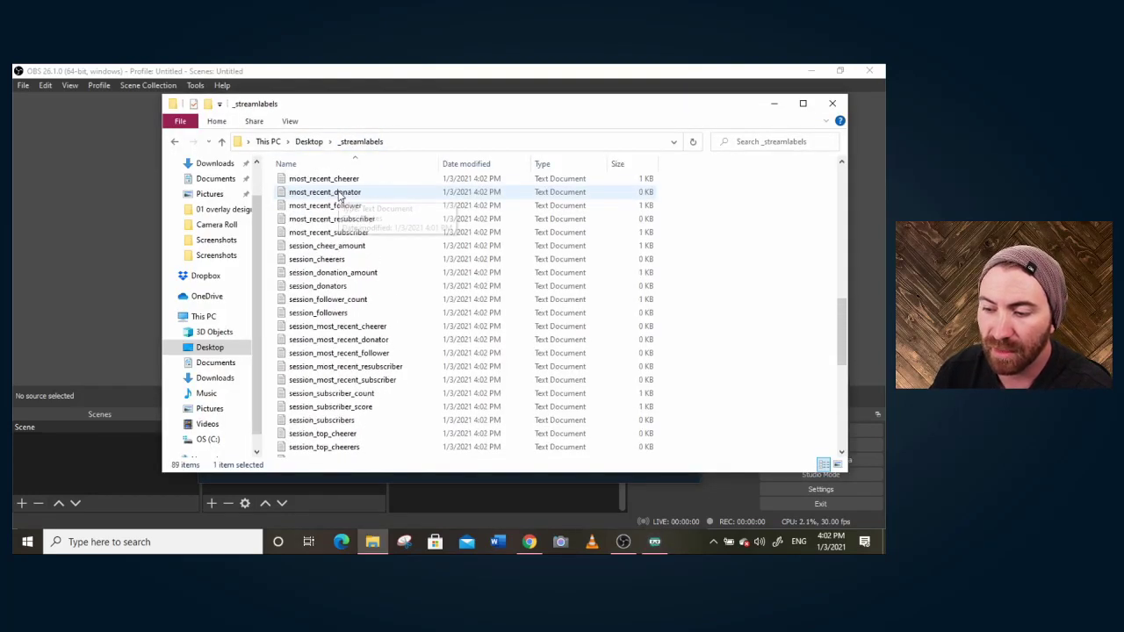
scroll(339, 195, up, 15)
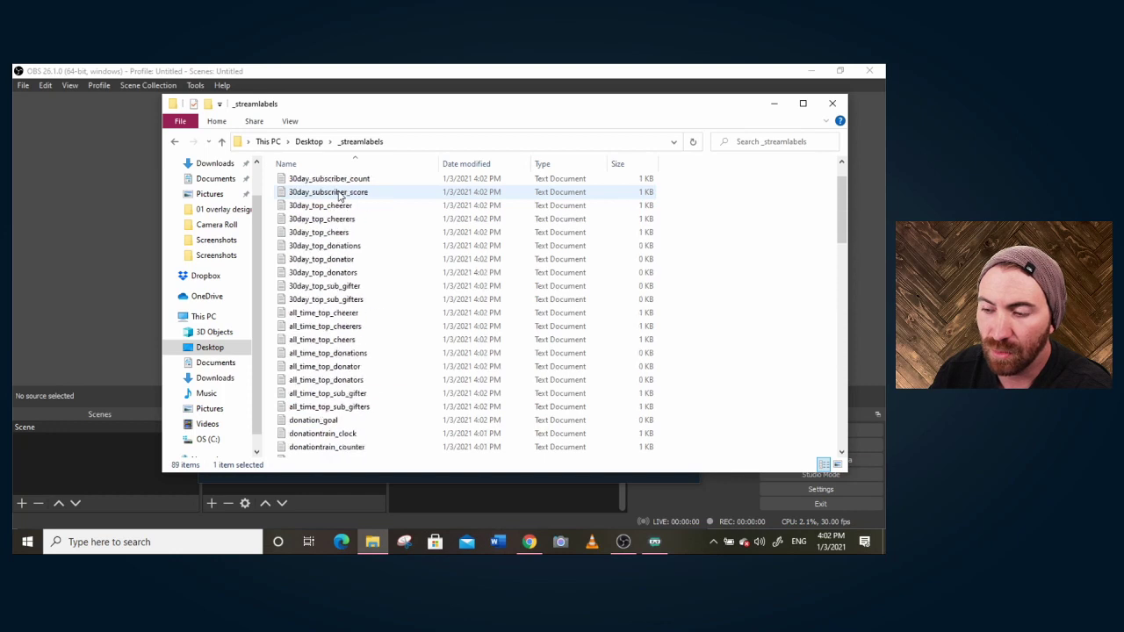
scroll(339, 194, down, 2)
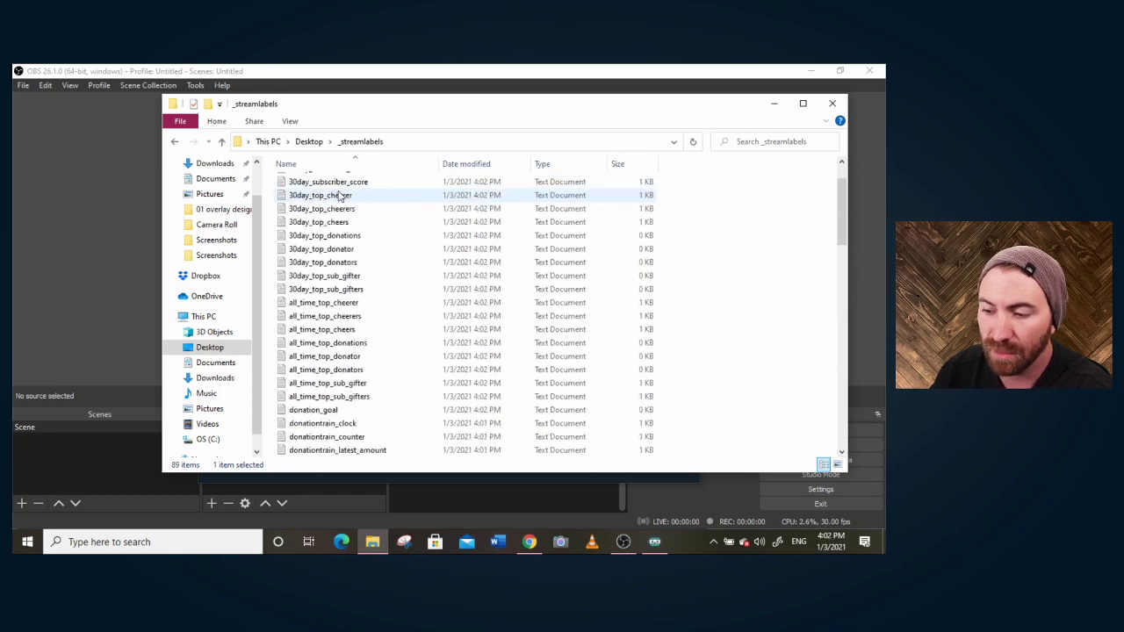
scroll(339, 195, down, 8)
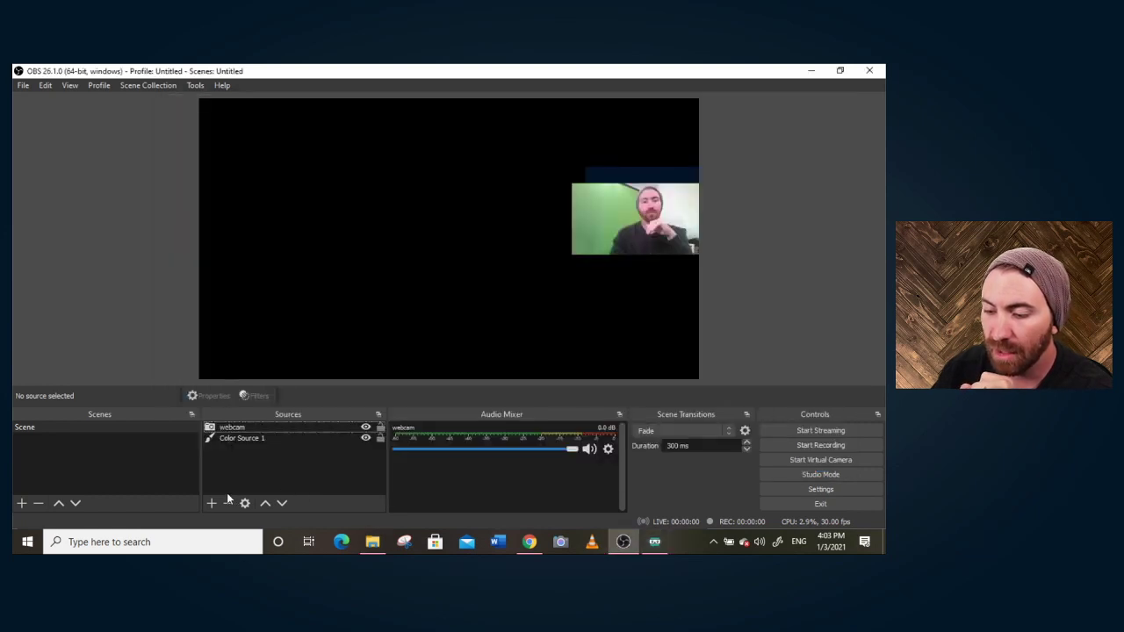
Add image source 'RCT follower' with RECENT FOLLOWER FREE.png and shrink it onto the navy strip
click(211, 503)
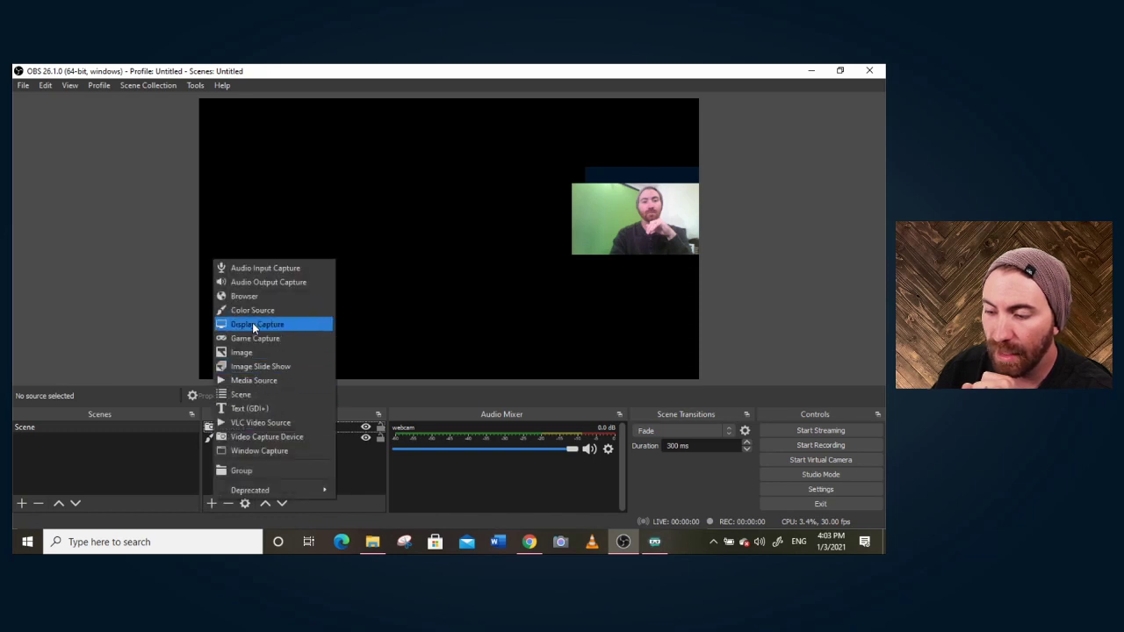
click(246, 354)
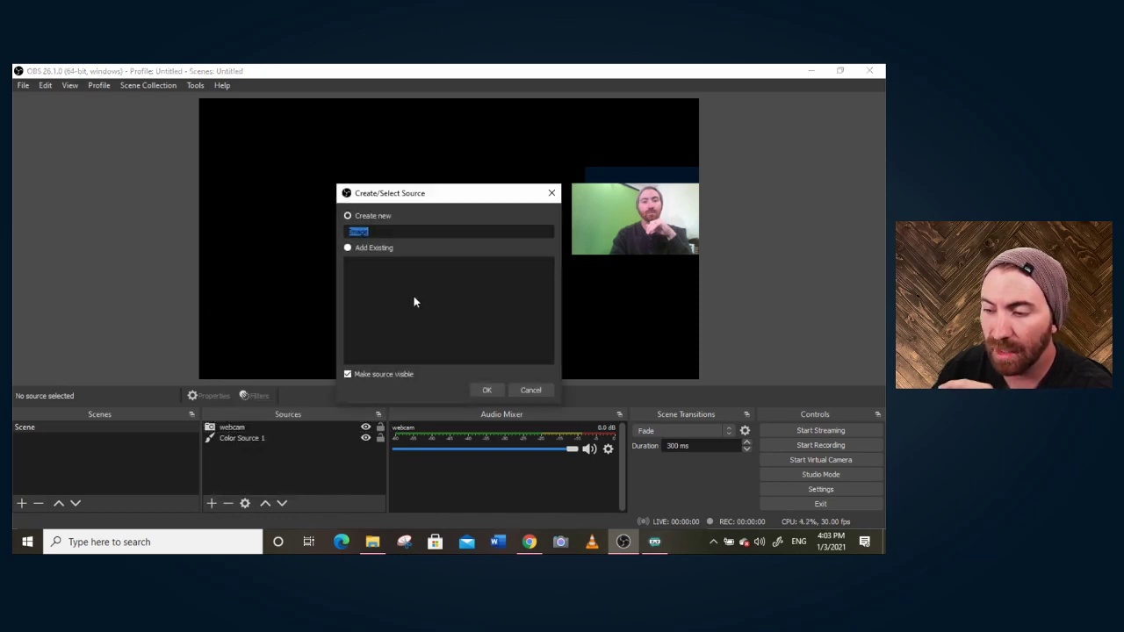
text(RCT)
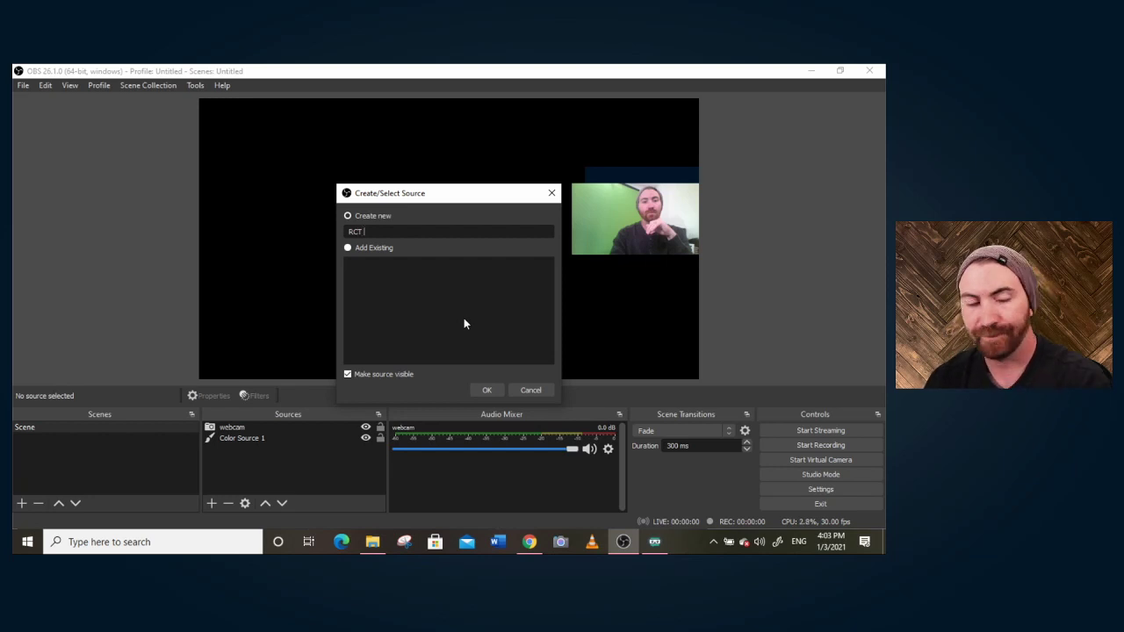
text( follower)
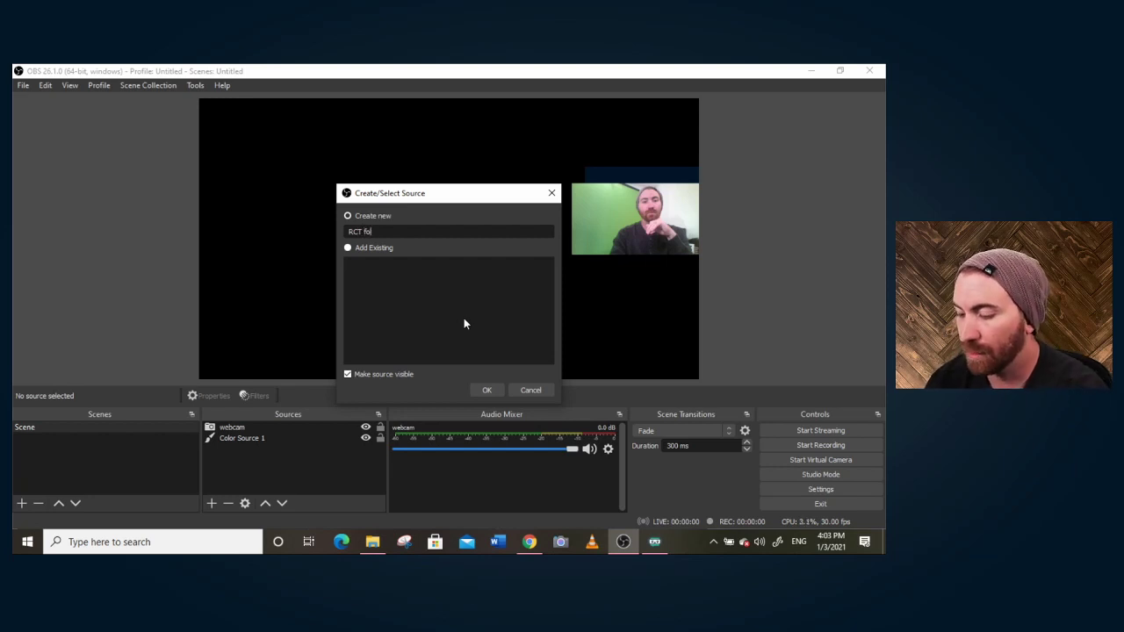
key(Return)
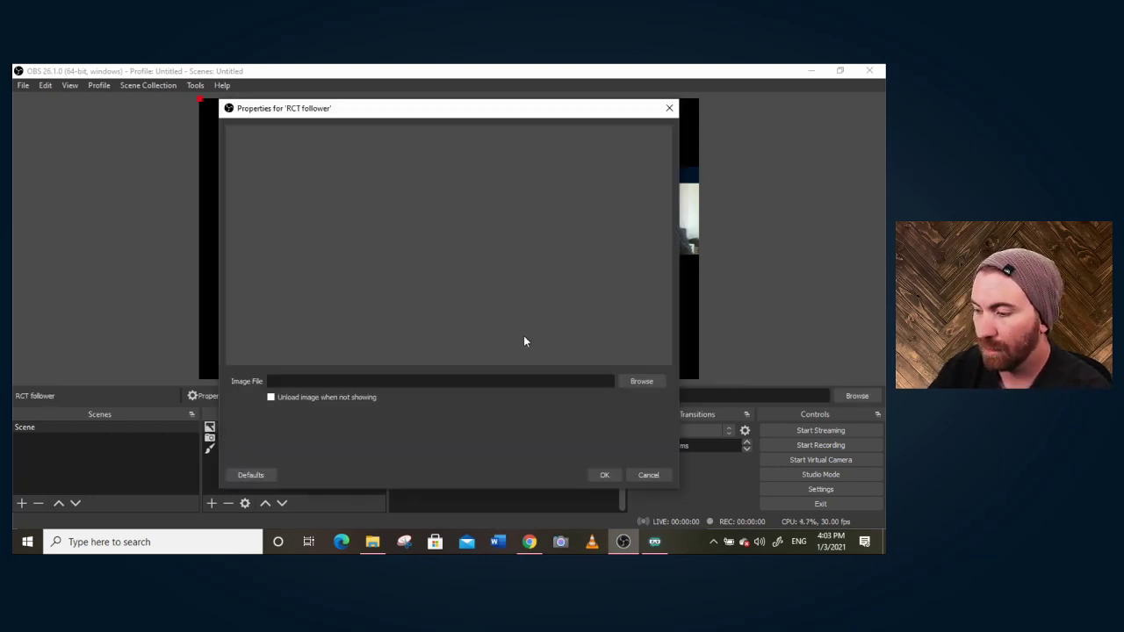
click(641, 381)
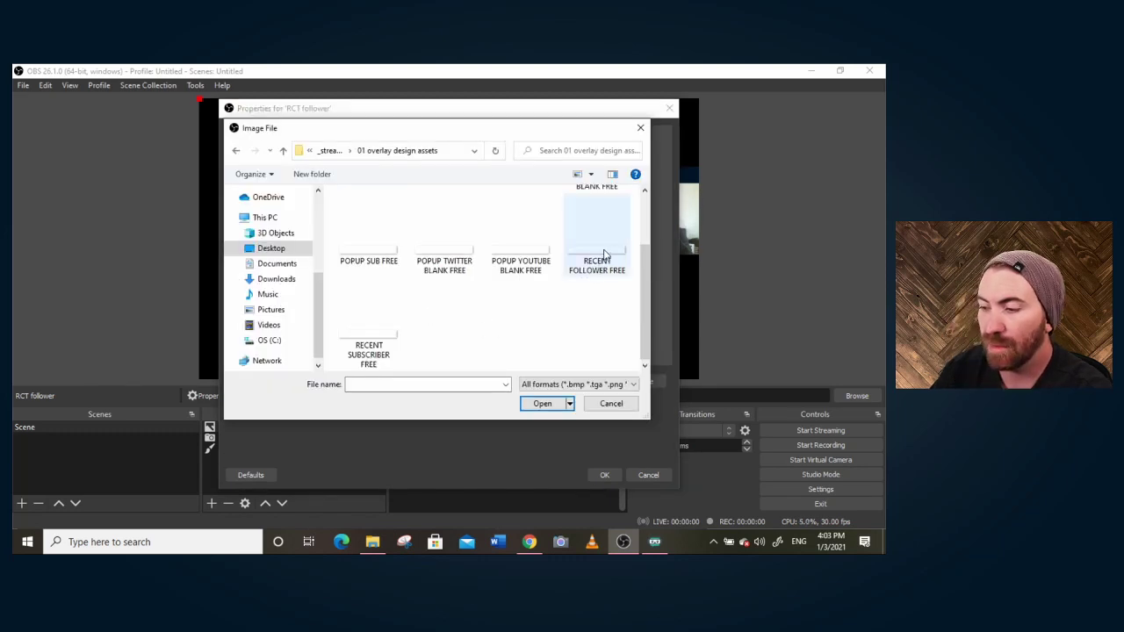
double_click(604, 255)
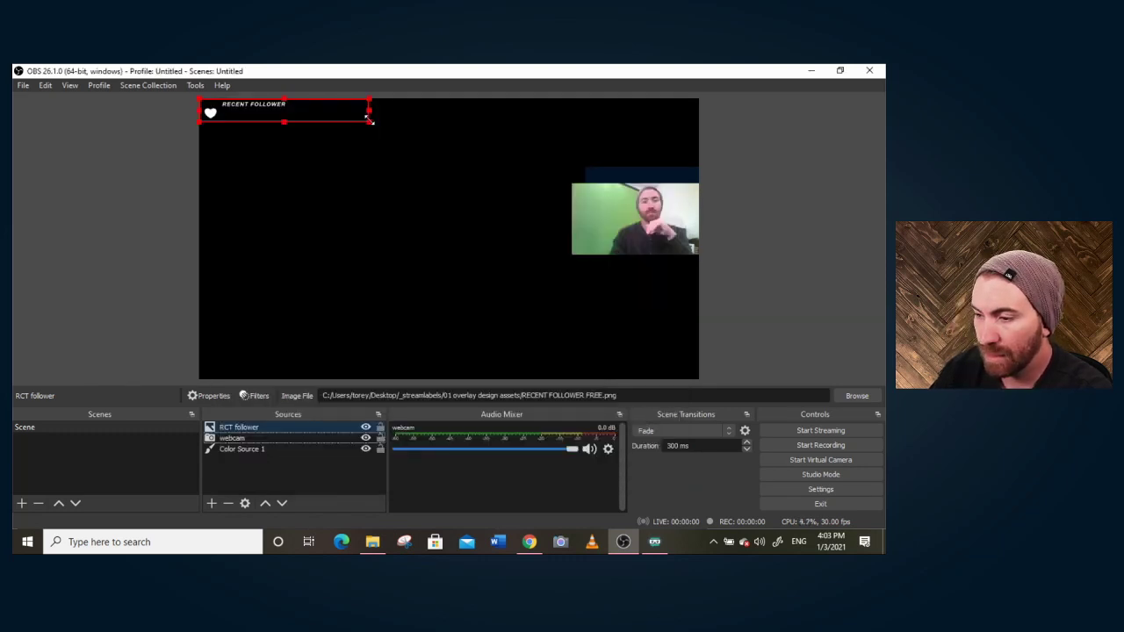
drag(369, 120, 685, 173)
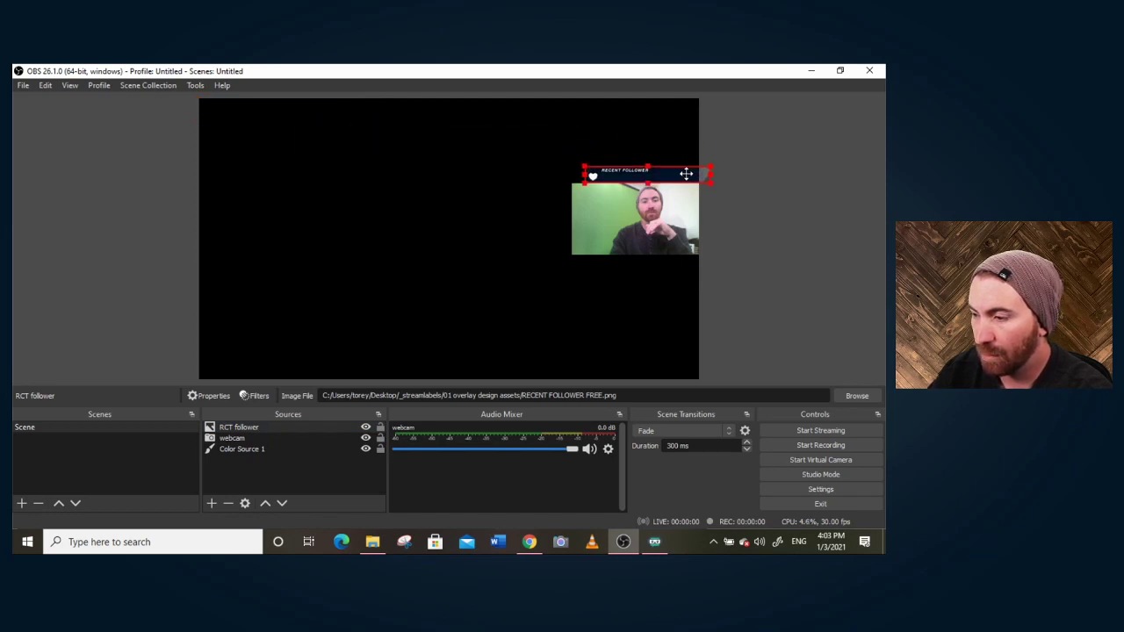
click(460, 200)
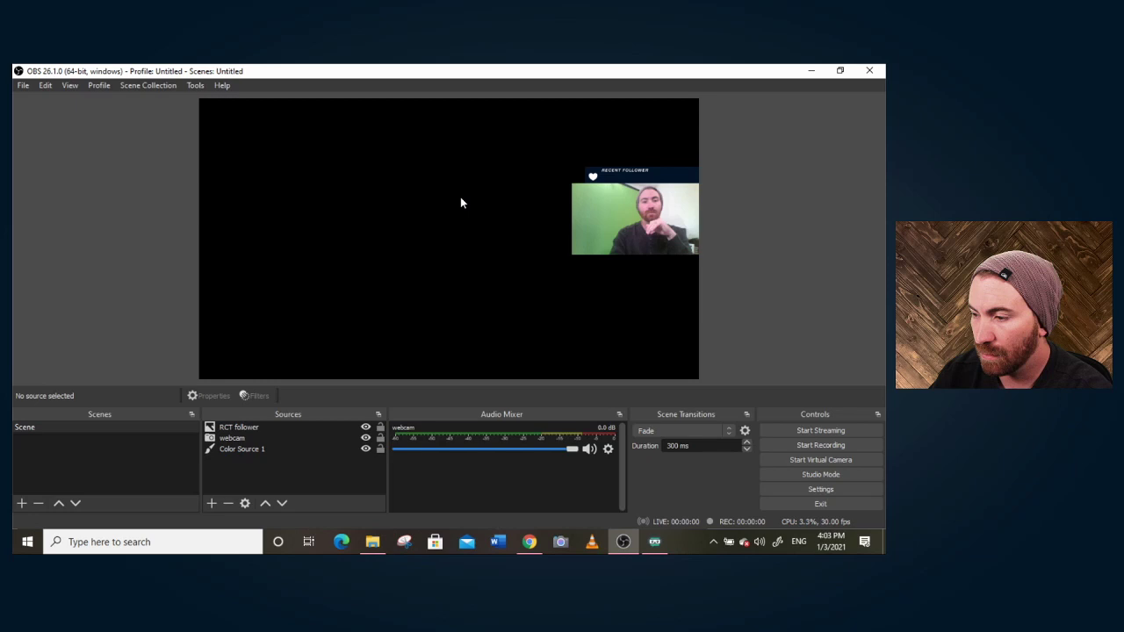
Add Text (GDI+) source 'RCT Follower LABEL' reading _streamlabels/most_recent_follower.txt
click(211, 504)
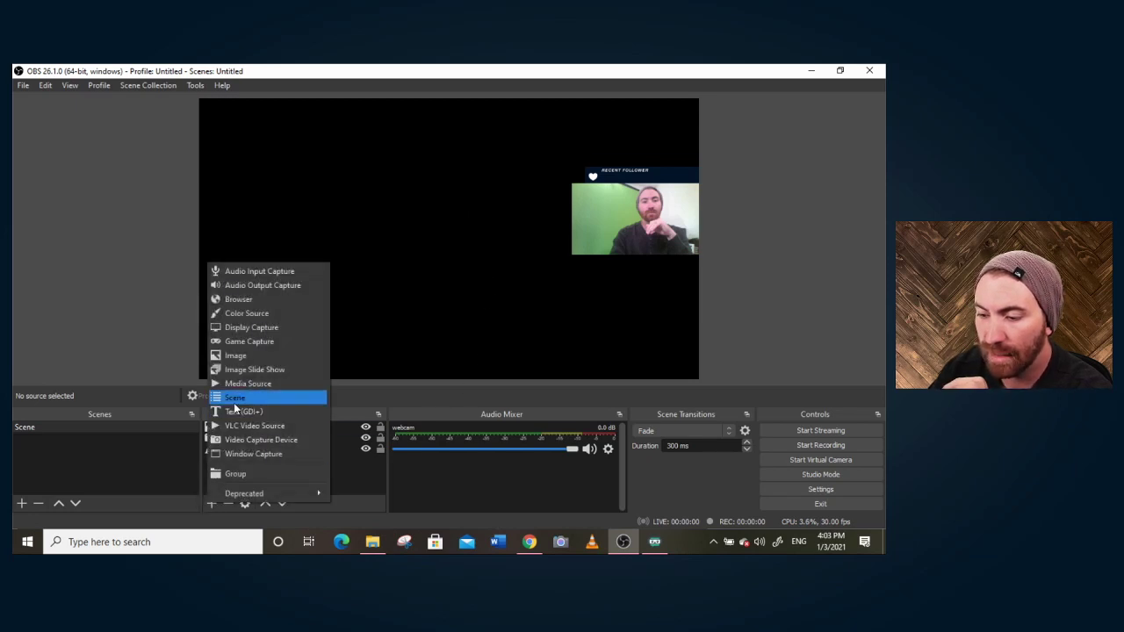
click(234, 410)
text(RCT Follo)
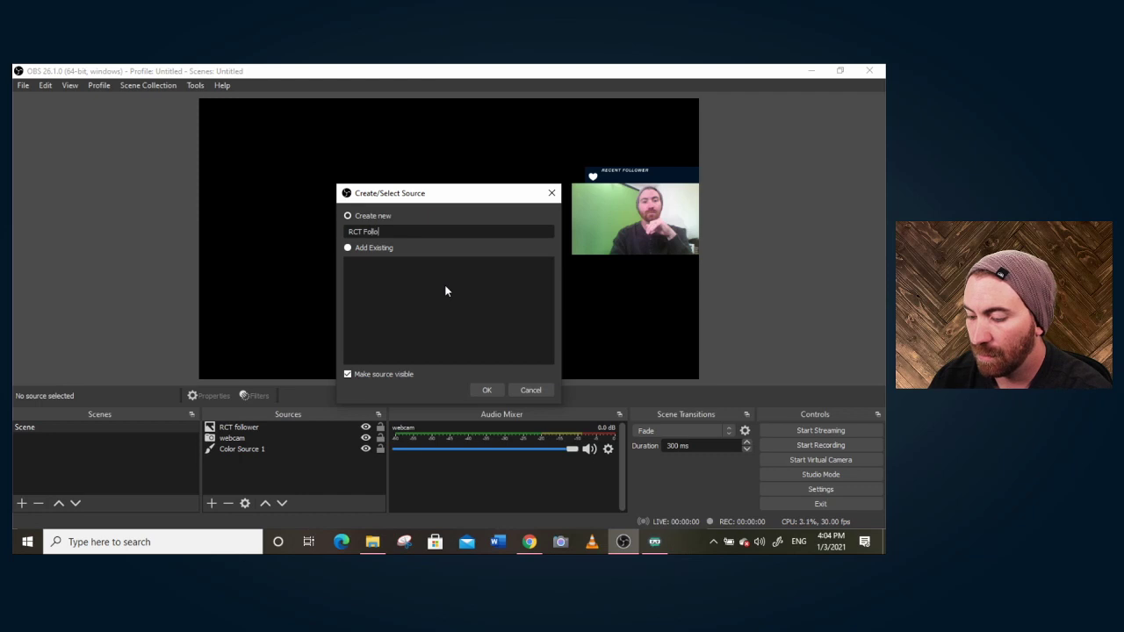
text(wer LABEL)
key(Return)
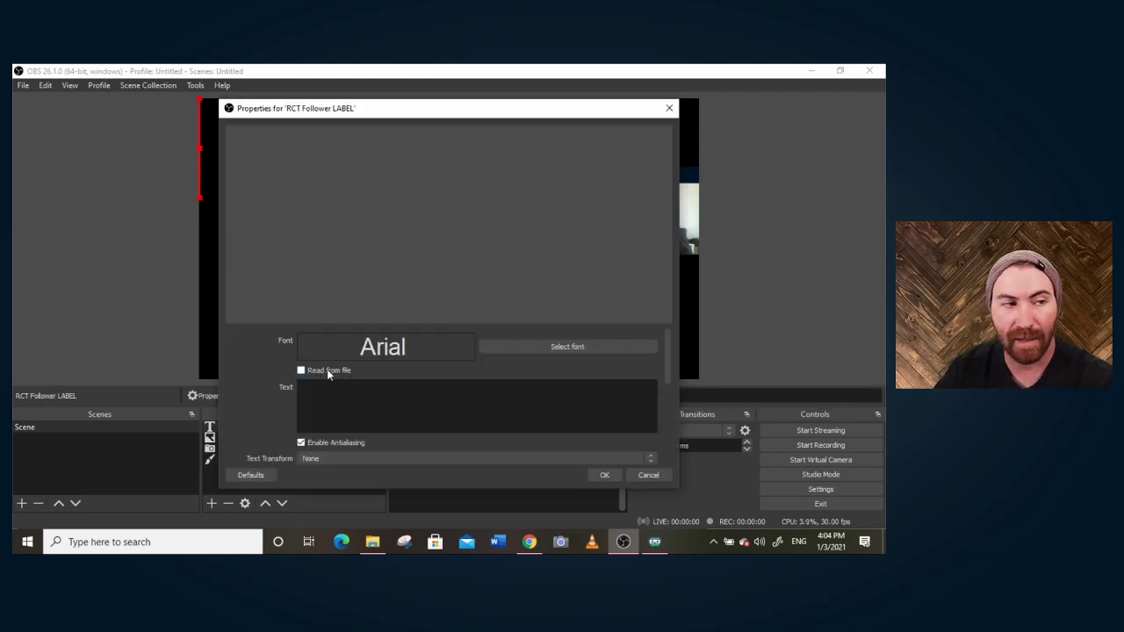
click(326, 369)
click(632, 324)
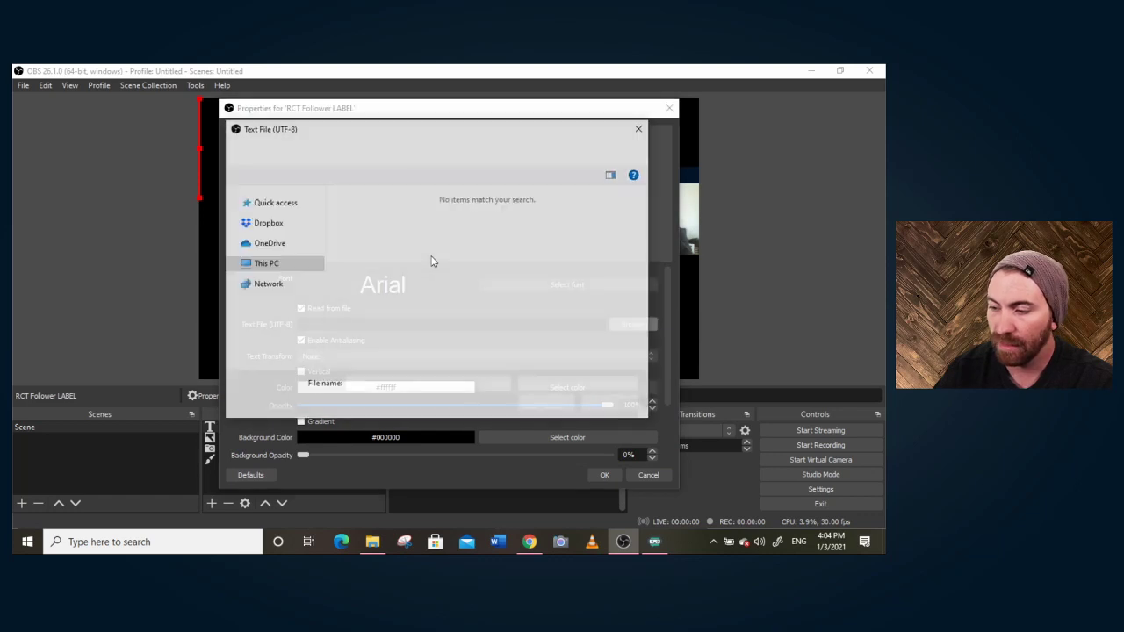
click(326, 150)
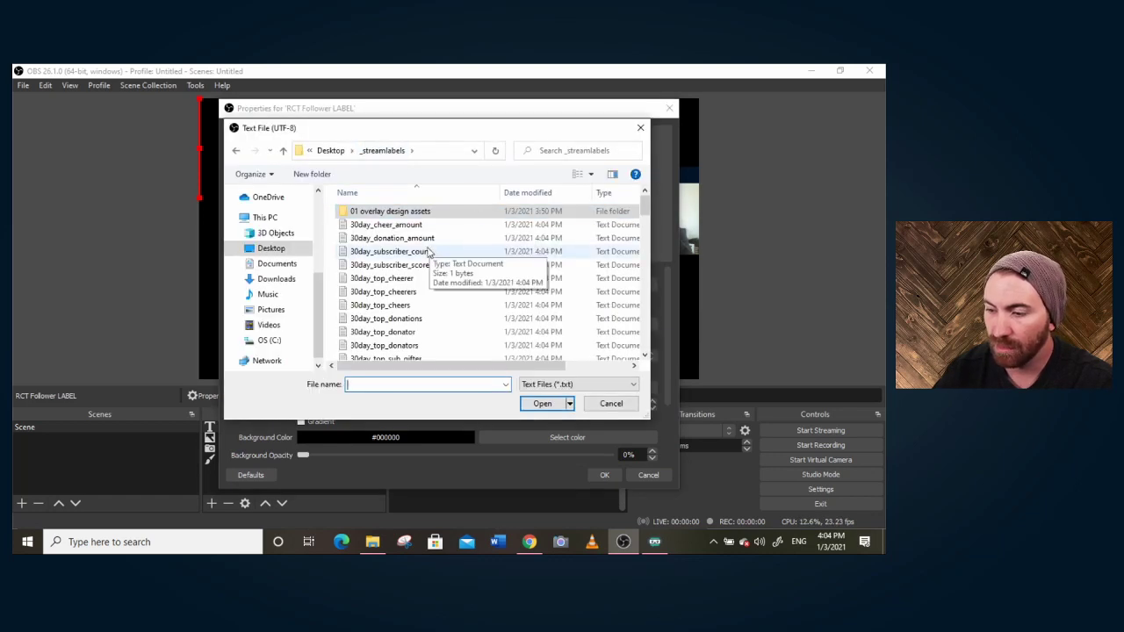
scroll(362, 305, down, 10)
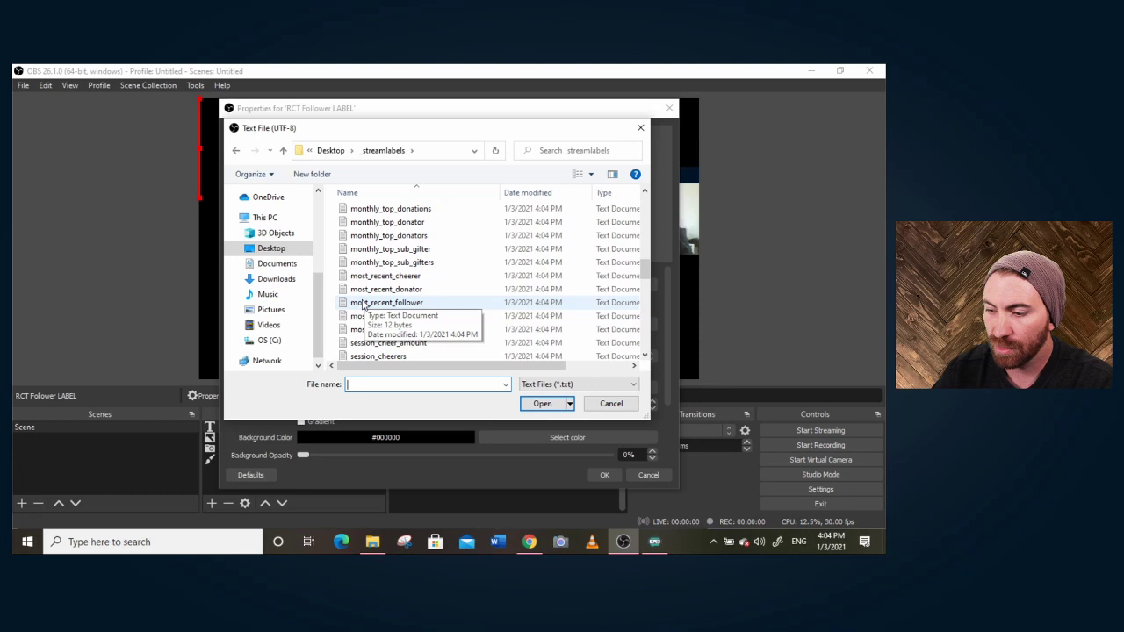
click(366, 303)
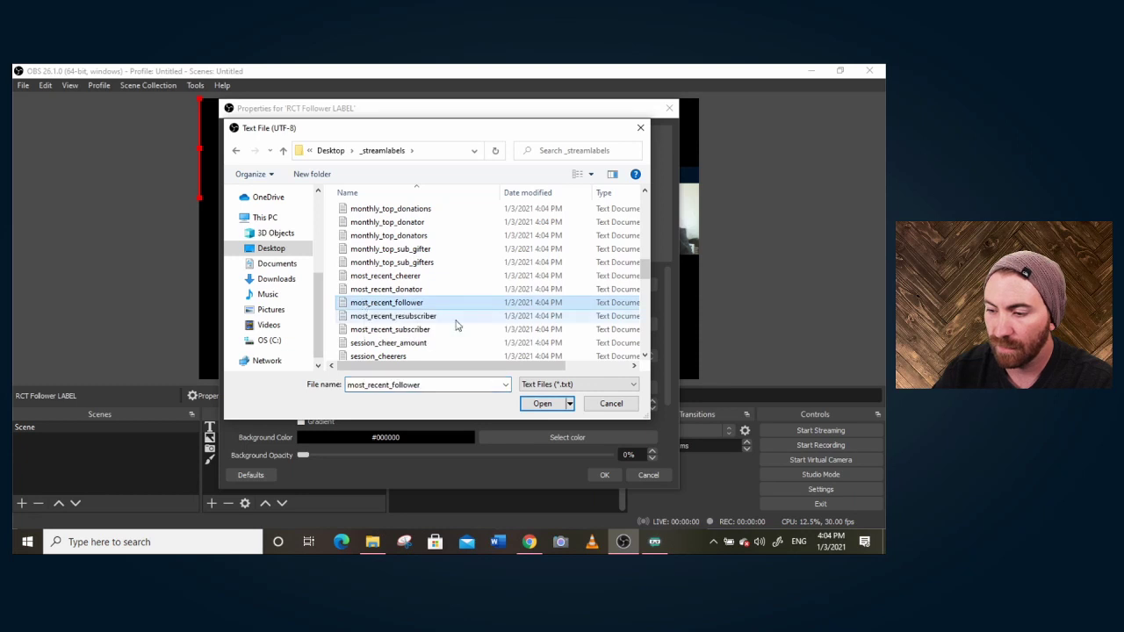
click(534, 403)
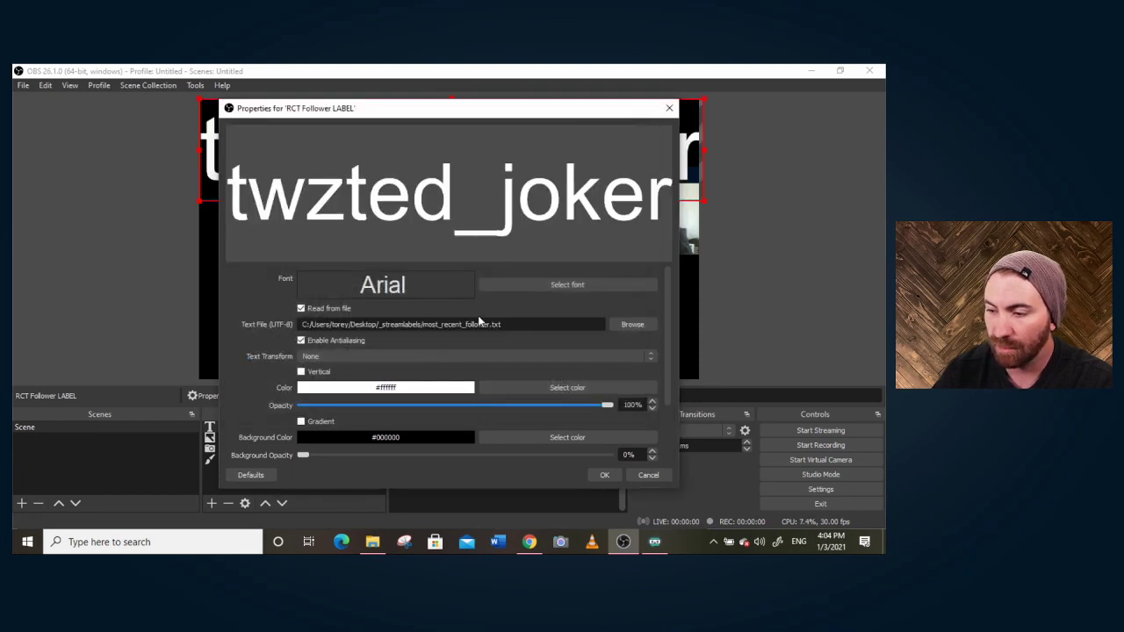
Give the label Bottom Left positional alignment, a Scale to height bounding box, and Bottom Left box alignment
click(602, 475)
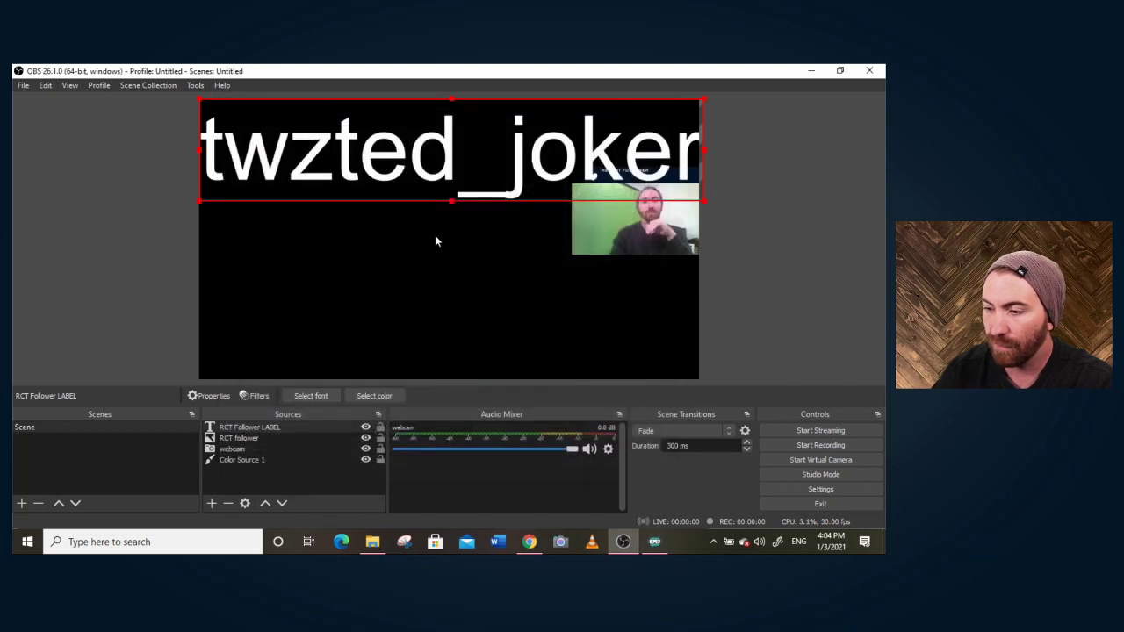
right_click(397, 167)
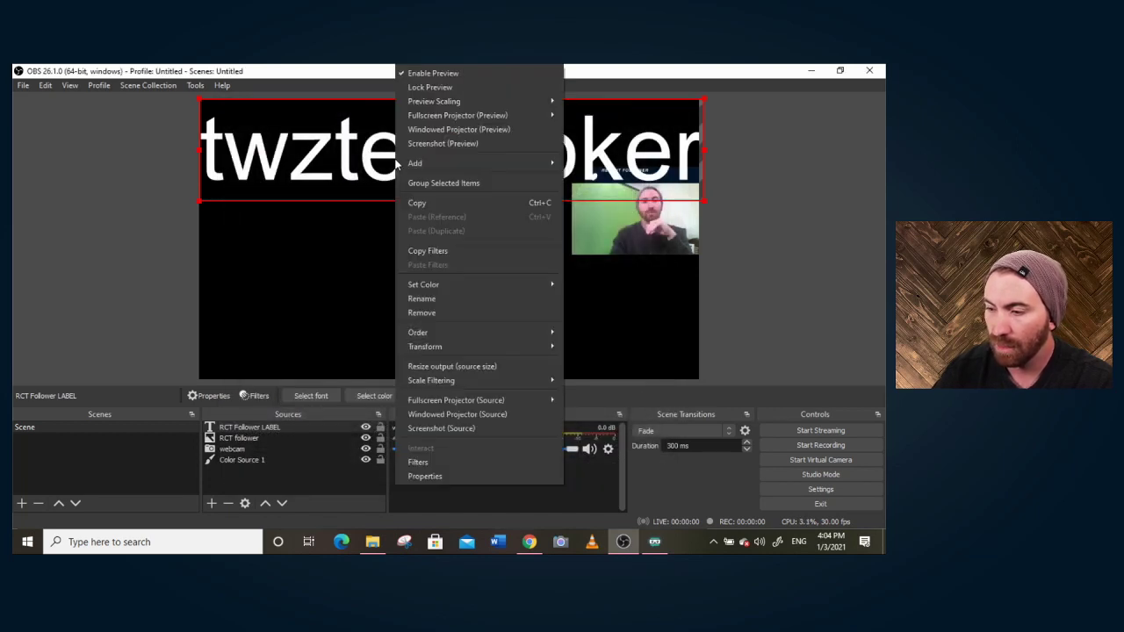
mouse_move(466, 160)
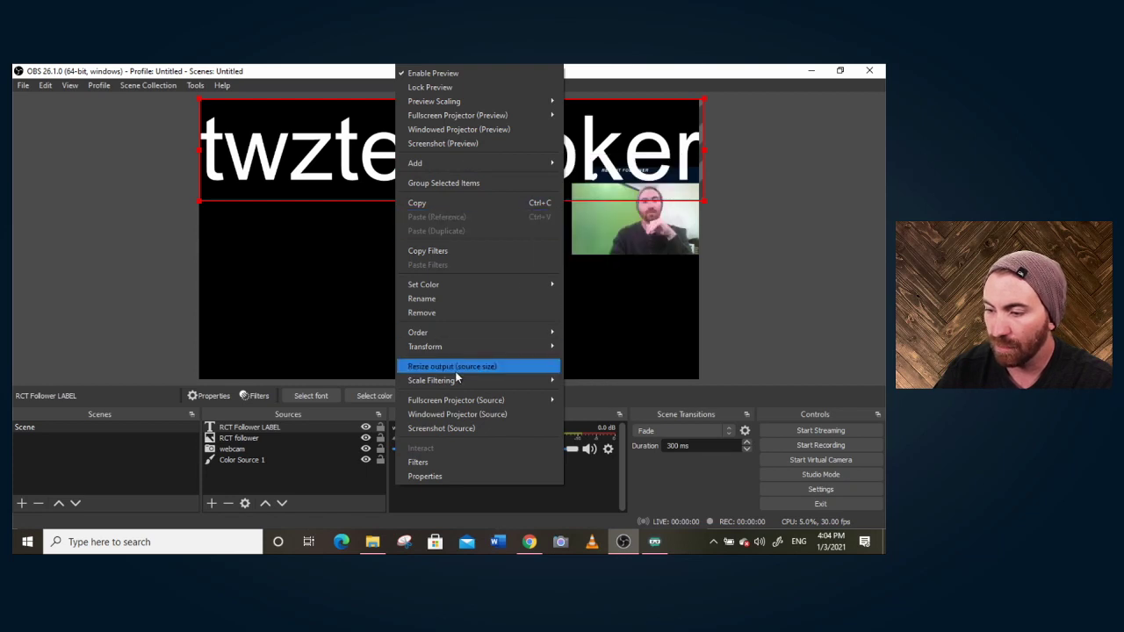
mouse_move(489, 350)
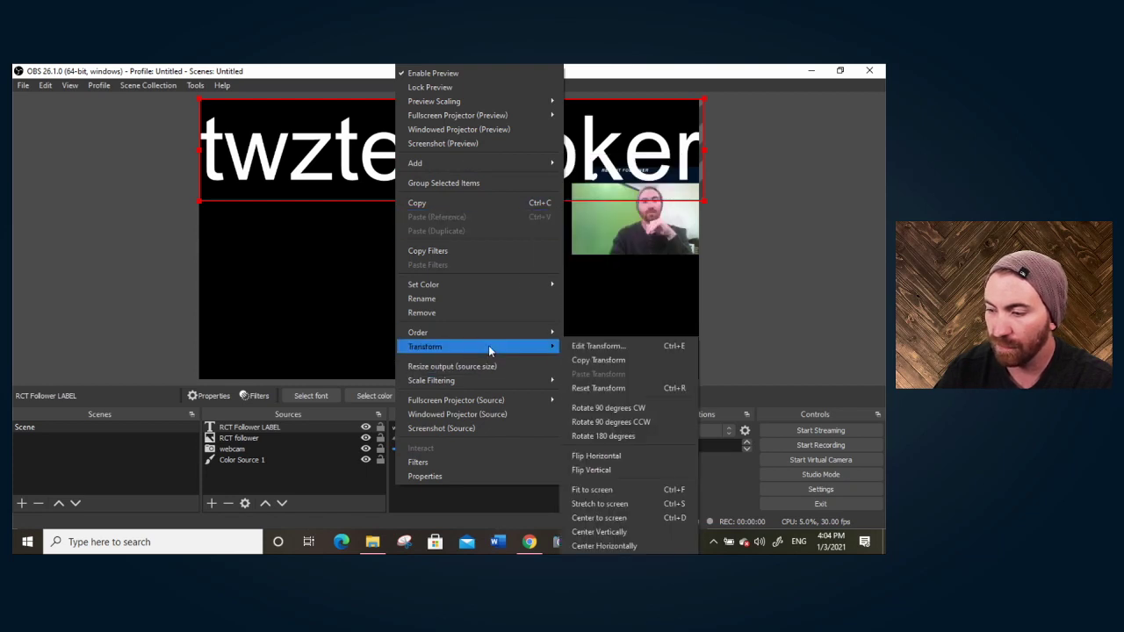
click(616, 354)
click(408, 275)
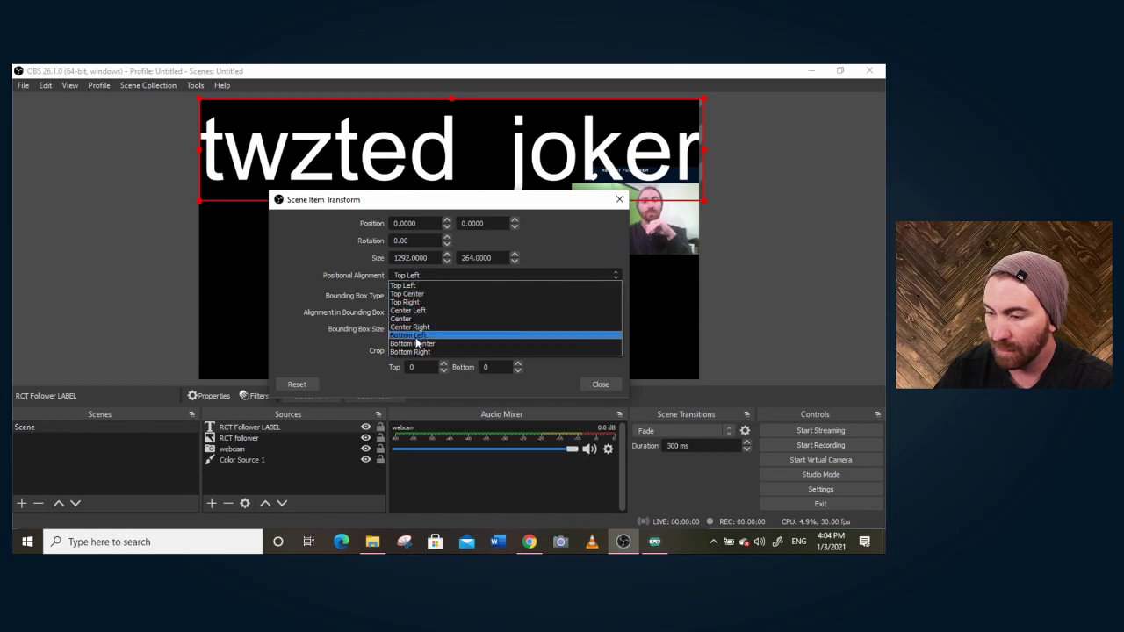
click(416, 336)
click(422, 296)
click(420, 348)
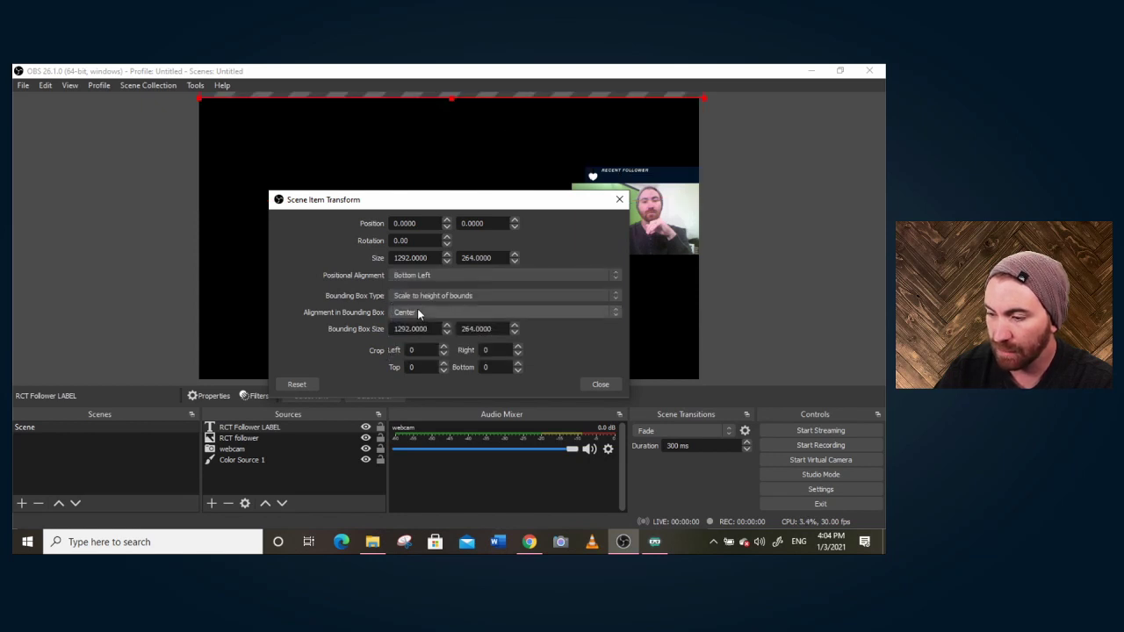
click(420, 314)
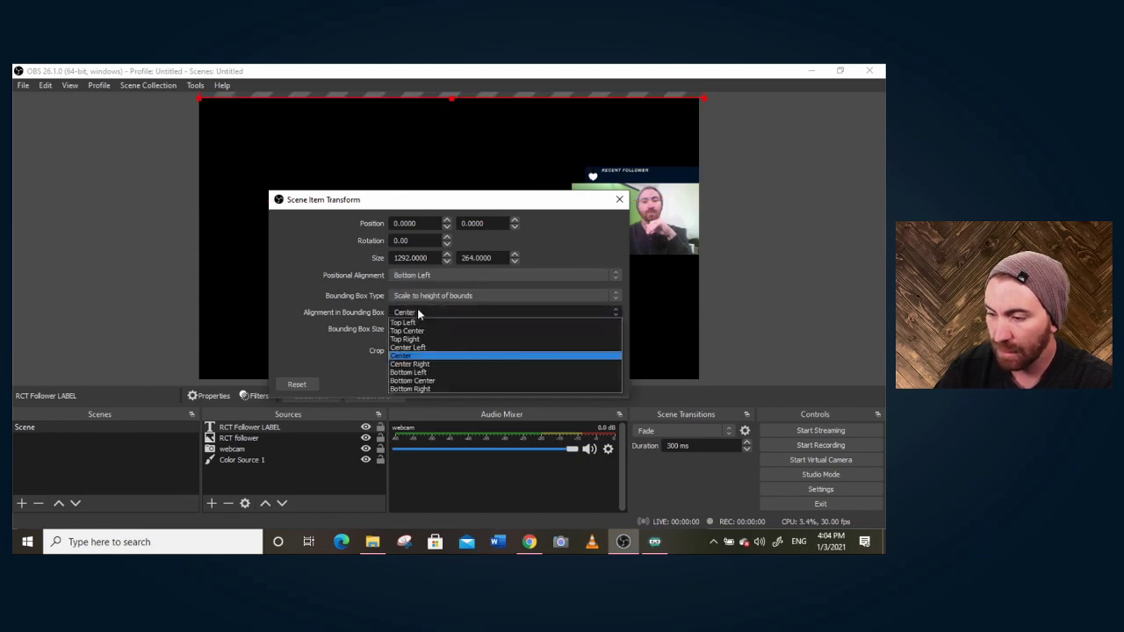
click(410, 372)
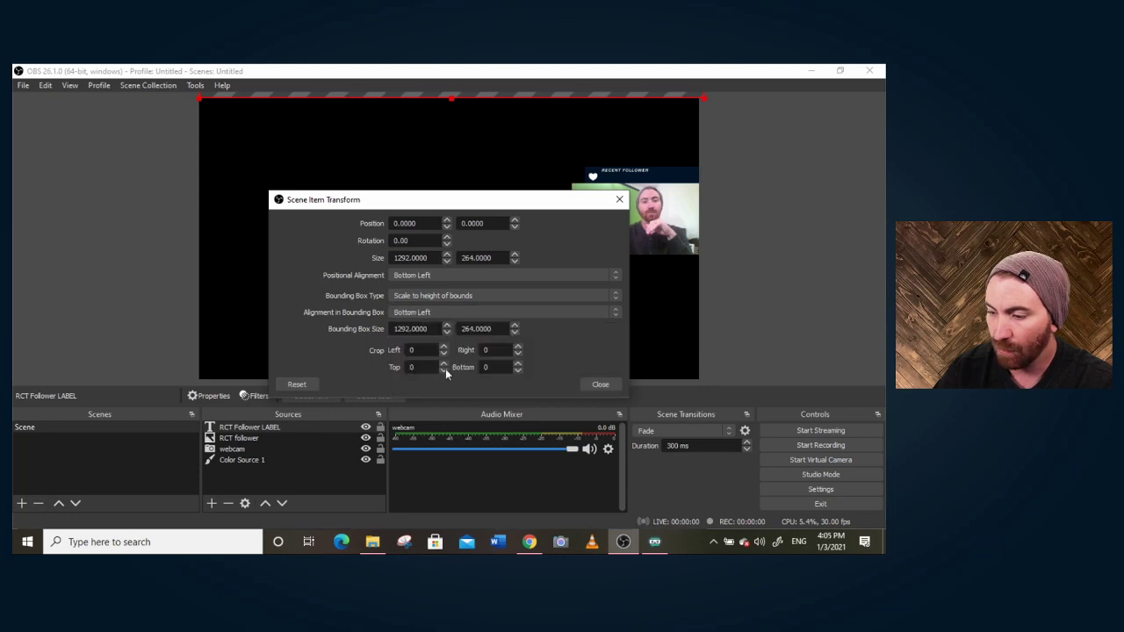
click(599, 385)
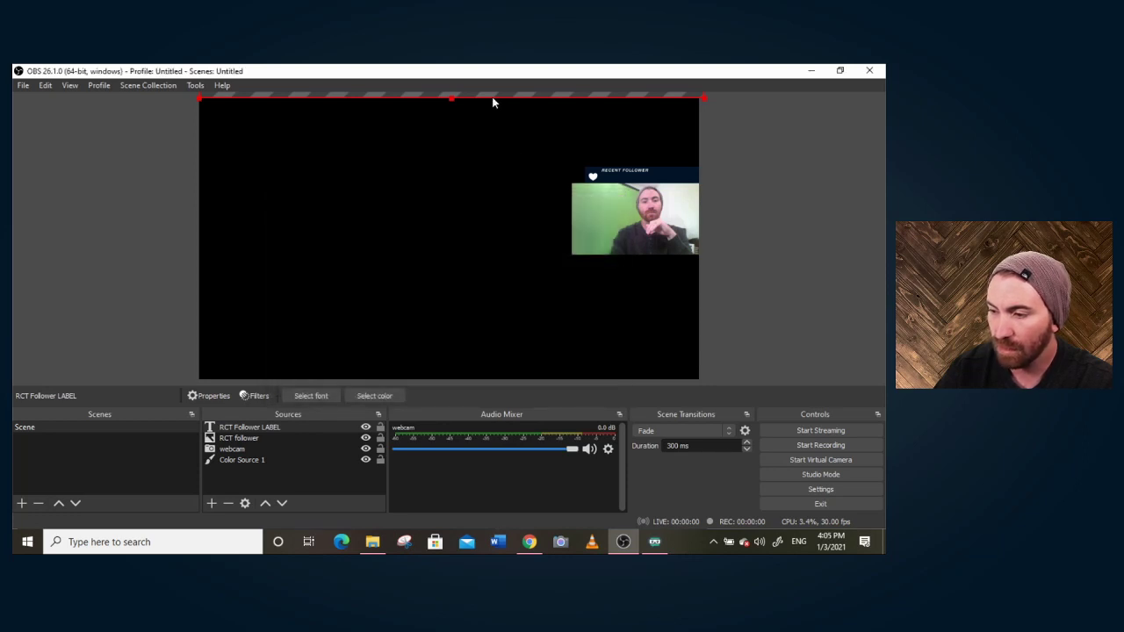
Move and shrink the label into the Recent Follower banner beside the heart
drag(492, 100, 493, 216)
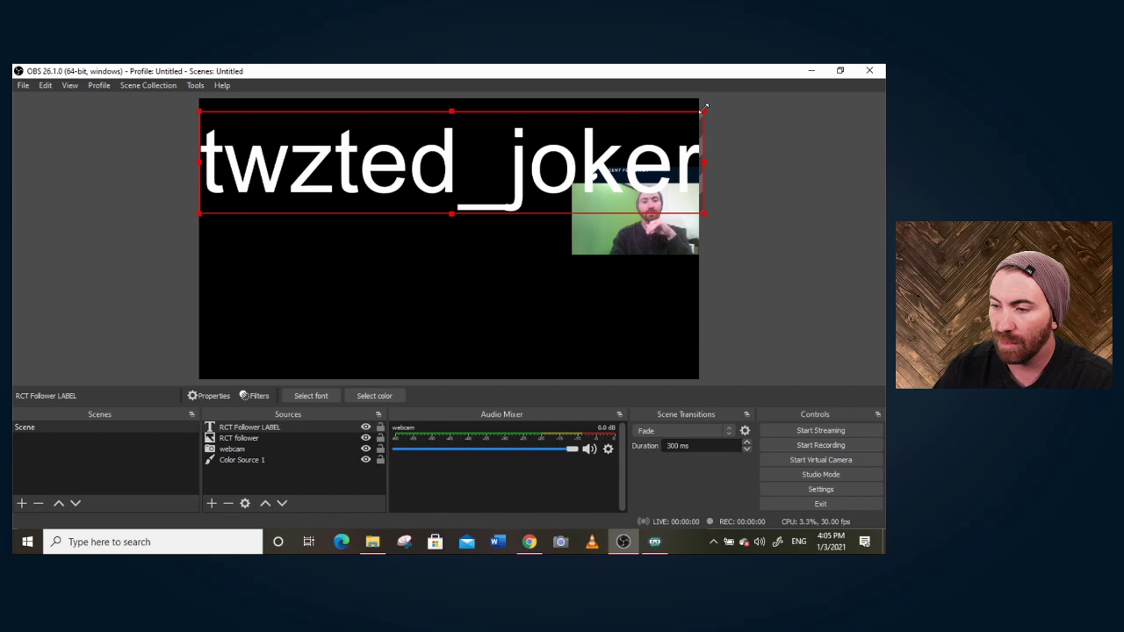
drag(704, 109, 389, 196)
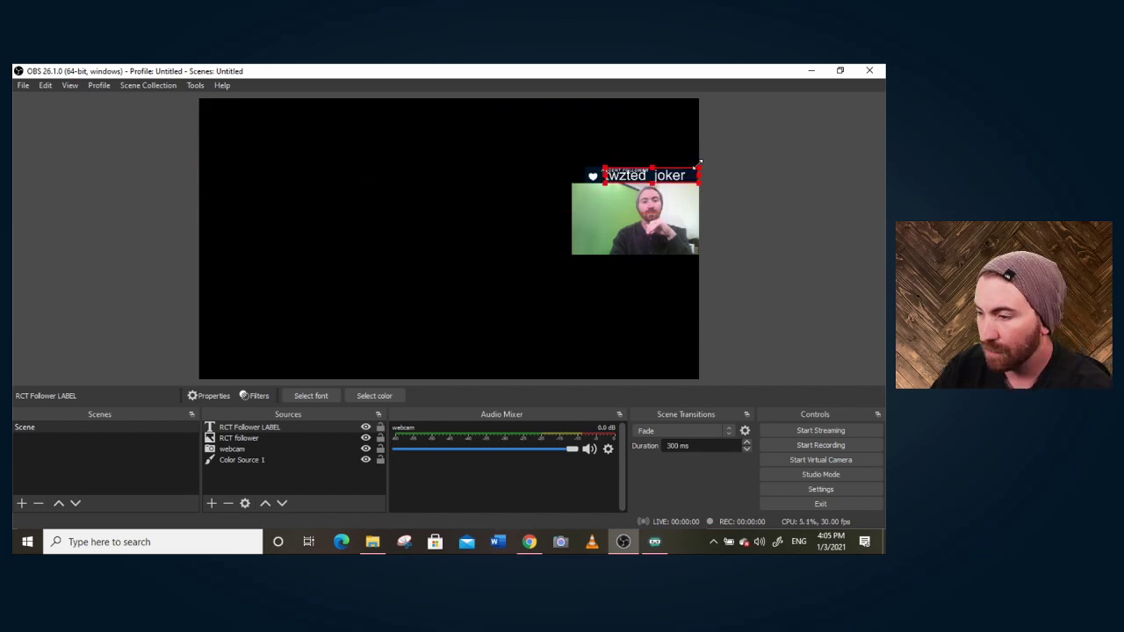
drag(698, 163, 670, 178)
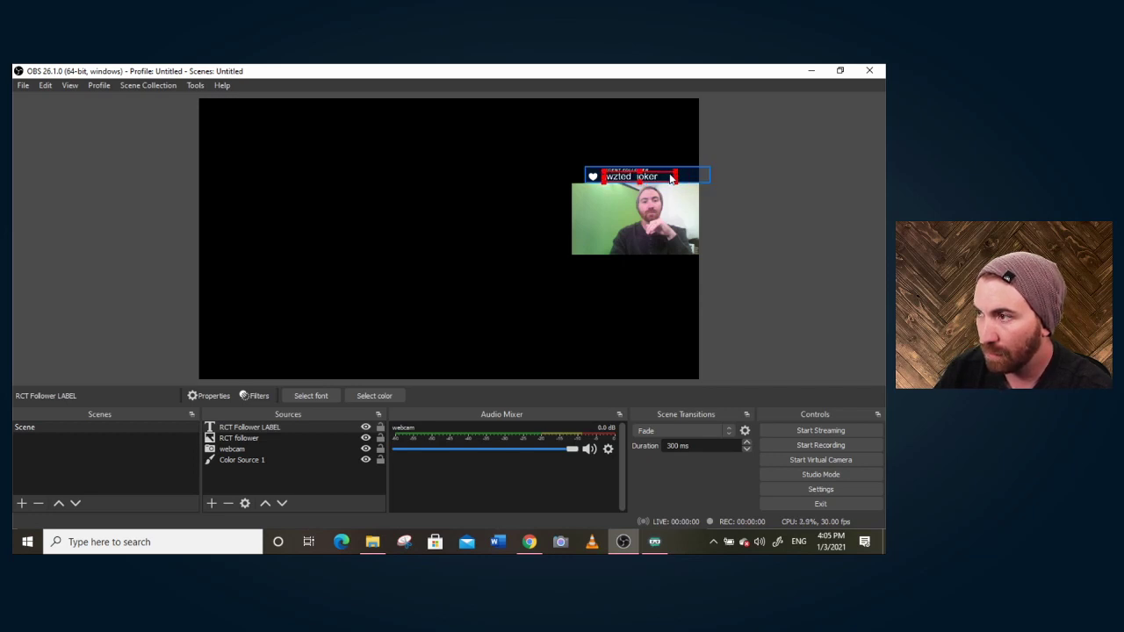
click(777, 186)
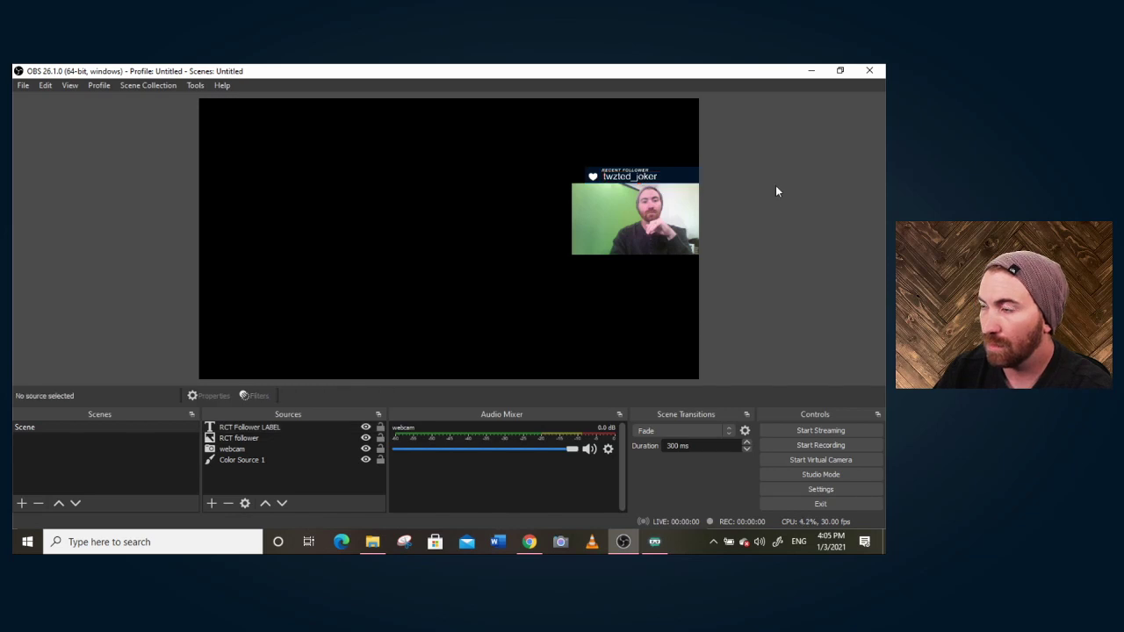
click(633, 180)
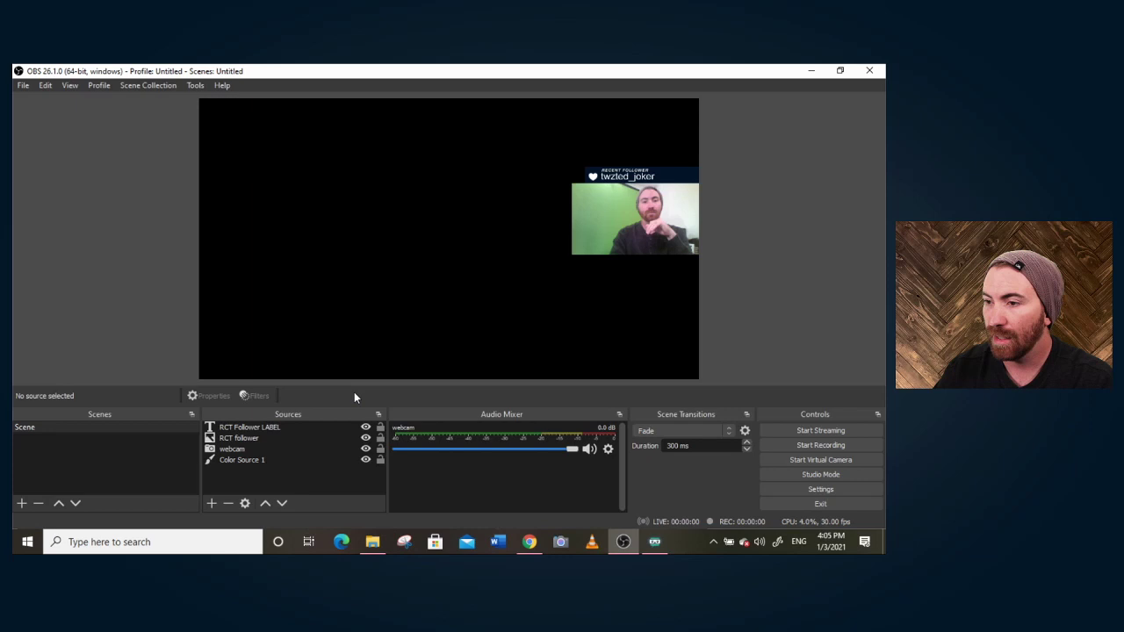
Add image slide show 'POPUP ad' with a Swipe transition and 2000 ms between slides
click(212, 503)
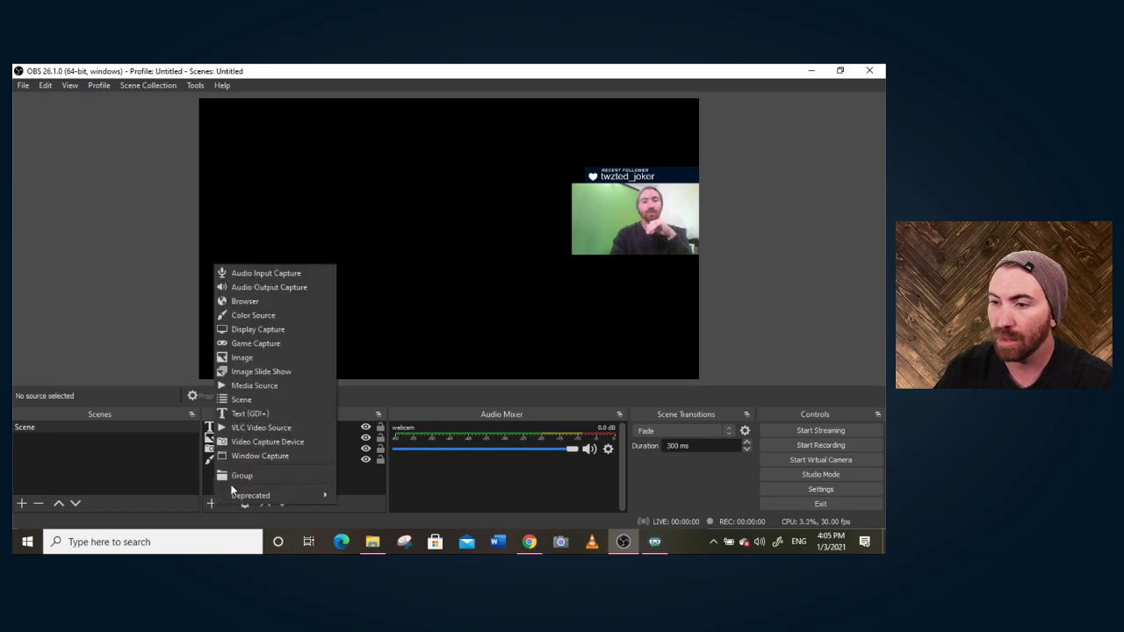
click(279, 371)
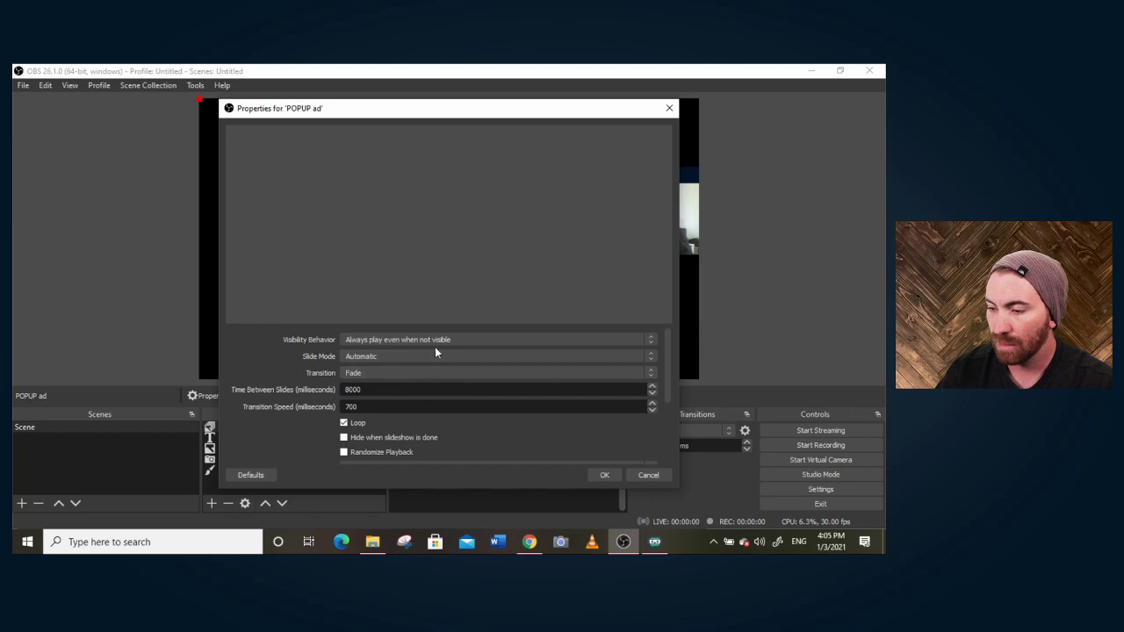
click(391, 371)
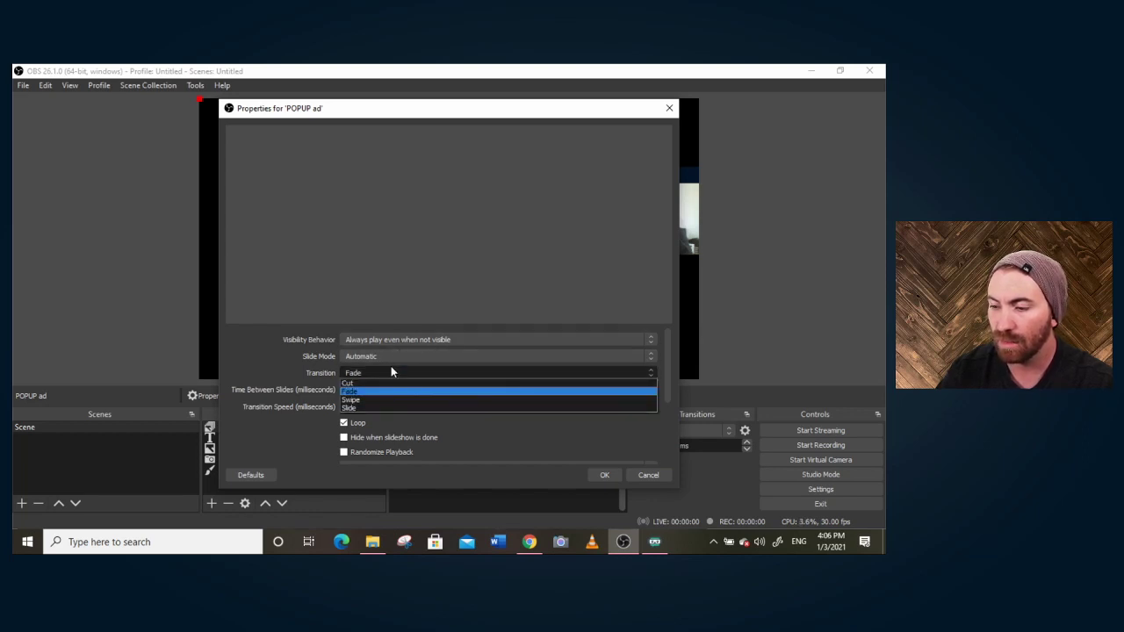
click(370, 400)
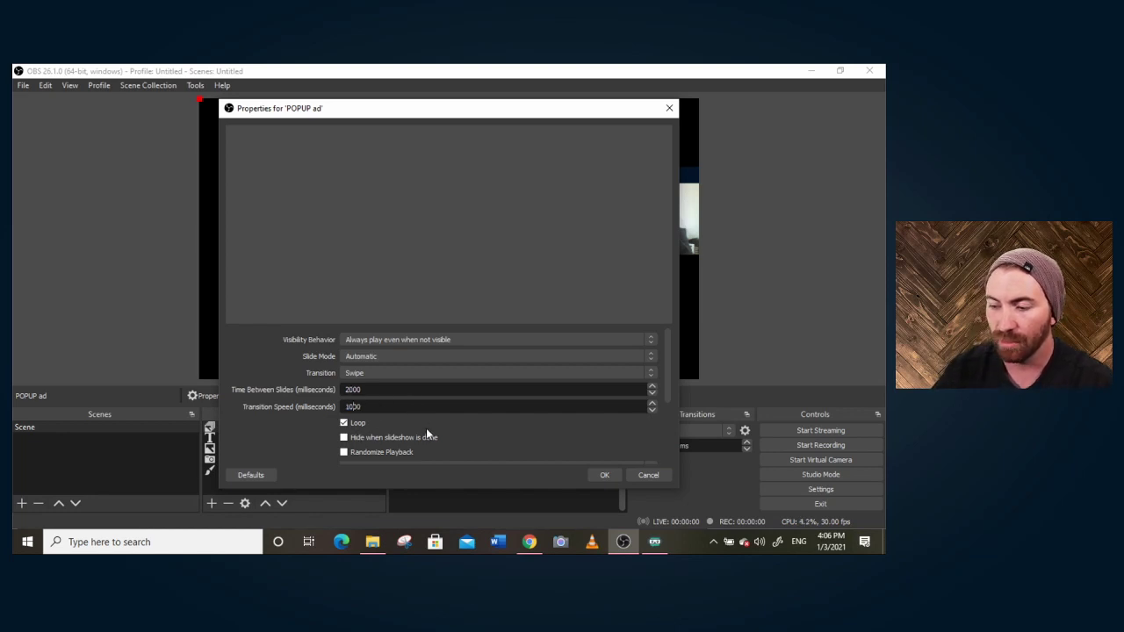
scroll(662, 456, down, 3)
Add POPUP FOLLOW FREE.png from the 01 overlay design assets folder as the first slide
click(649, 379)
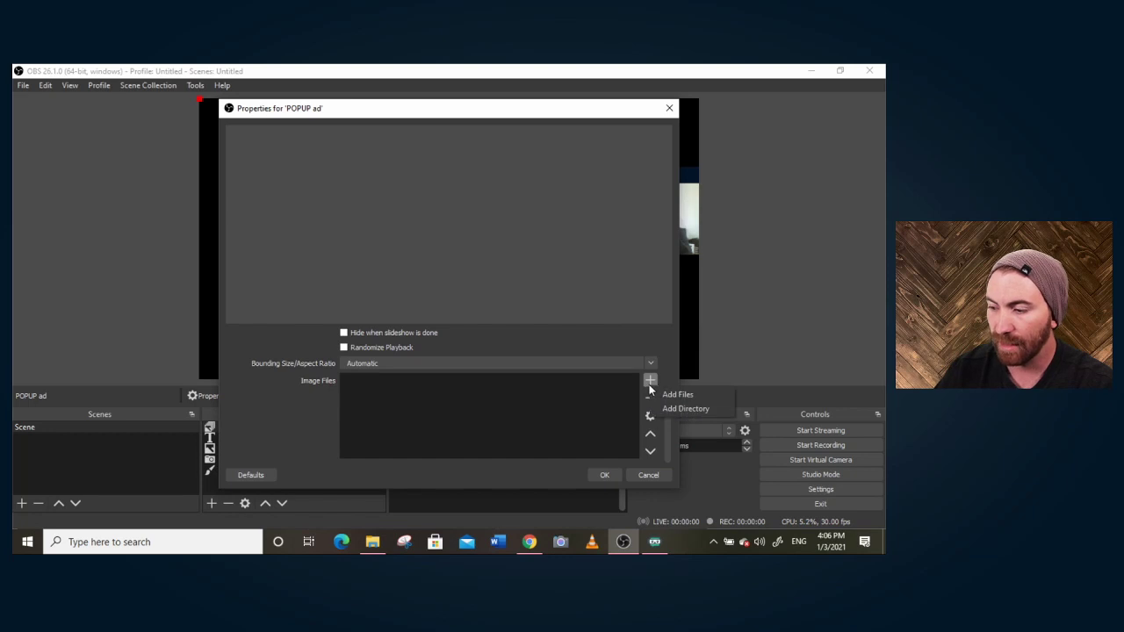
click(667, 395)
double_click(195, 172)
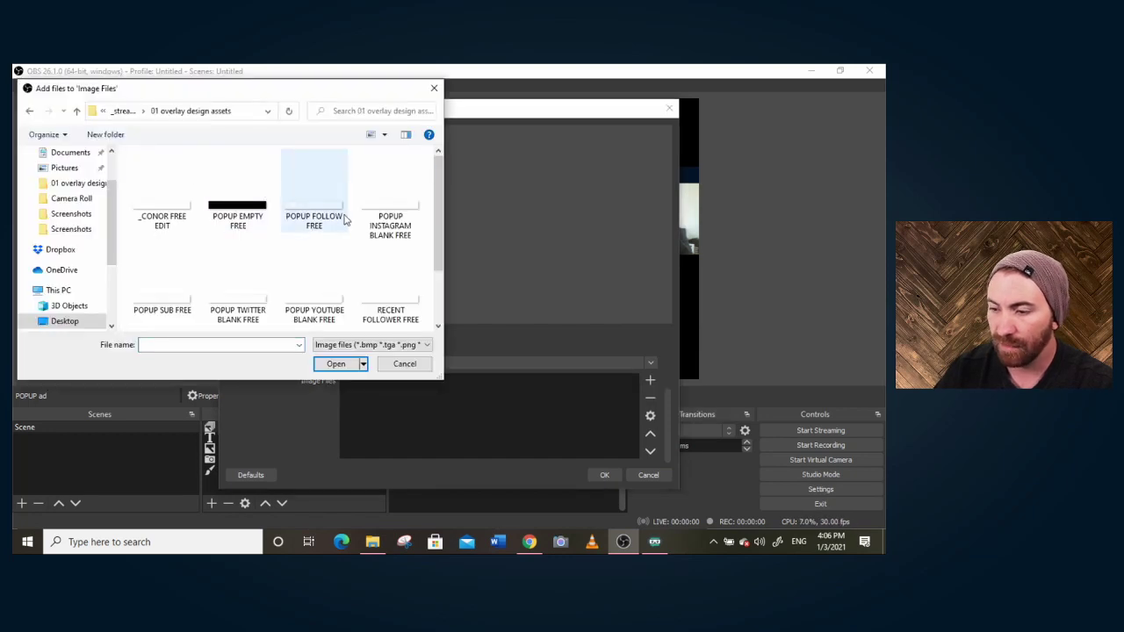
scroll(325, 216, down, 1)
scroll(325, 216, up, 1)
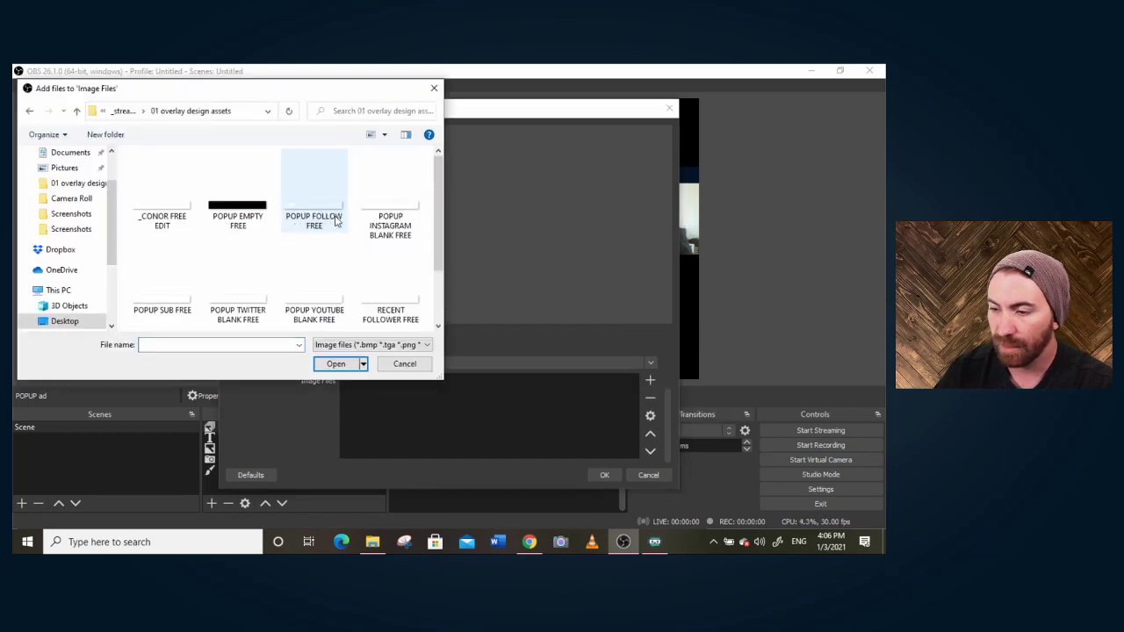
click(335, 221)
key(Return)
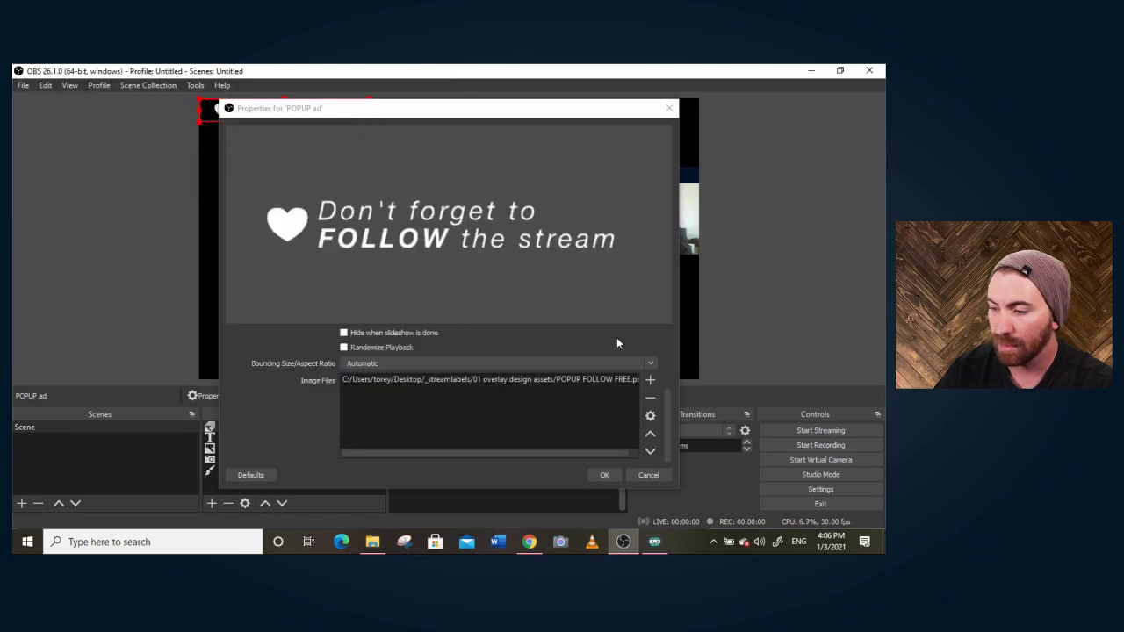
Switch the slideshow's transition to Slide
drag(666, 400, 662, 372)
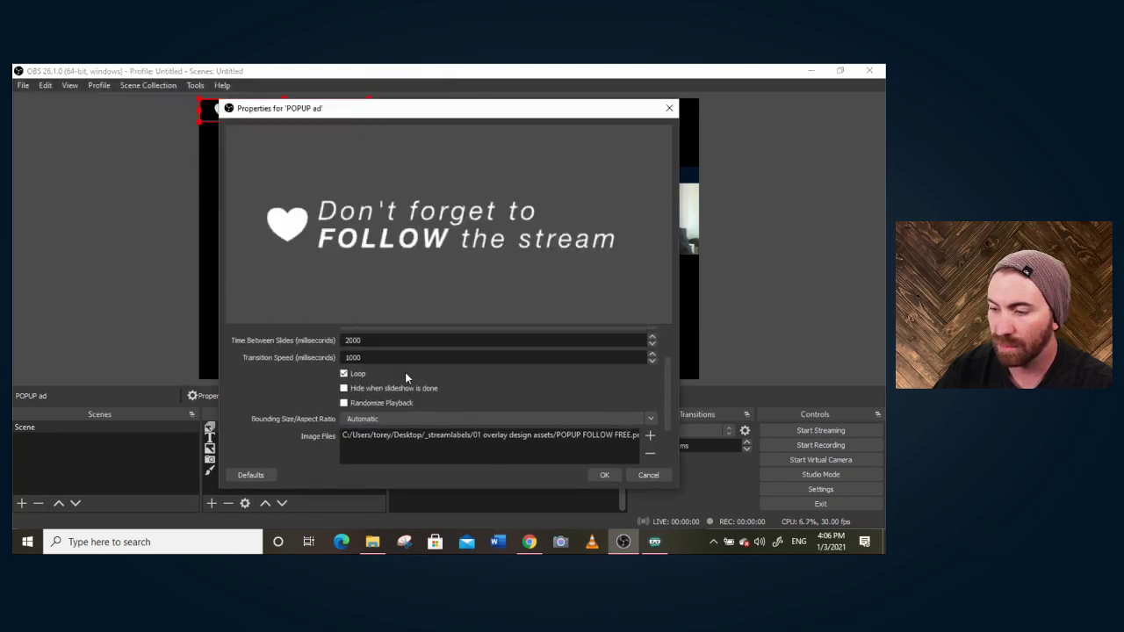
scroll(403, 365, up, 1)
click(616, 349)
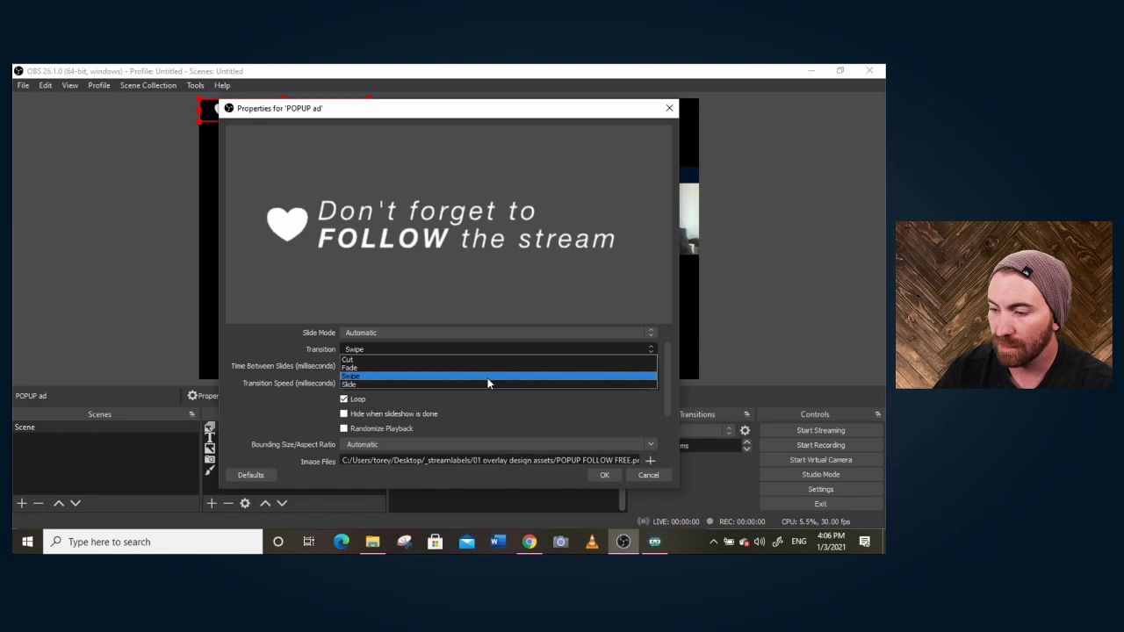
click(454, 386)
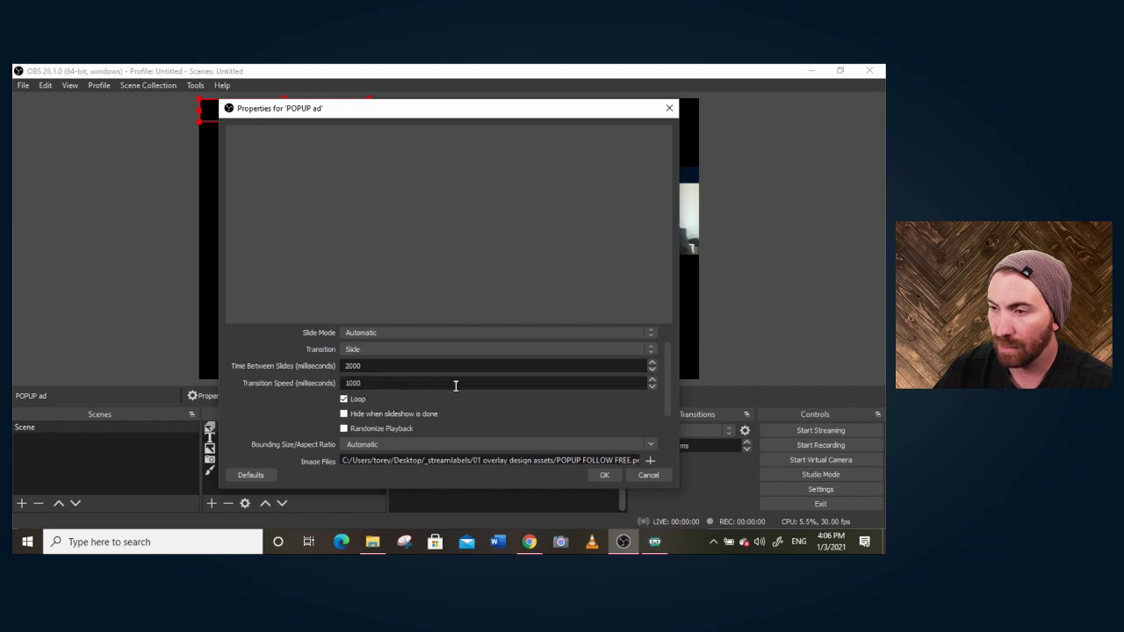
Add POPUP EMPTY FREE.png as the second slide
scroll(672, 384, down, 2)
click(649, 393)
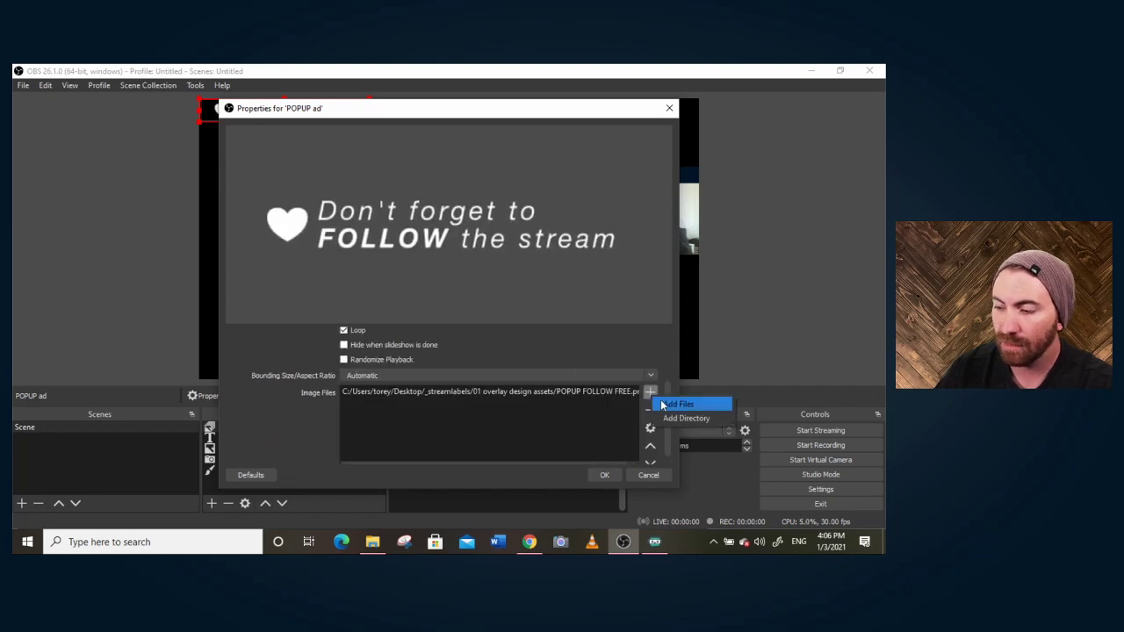
click(669, 404)
click(238, 188)
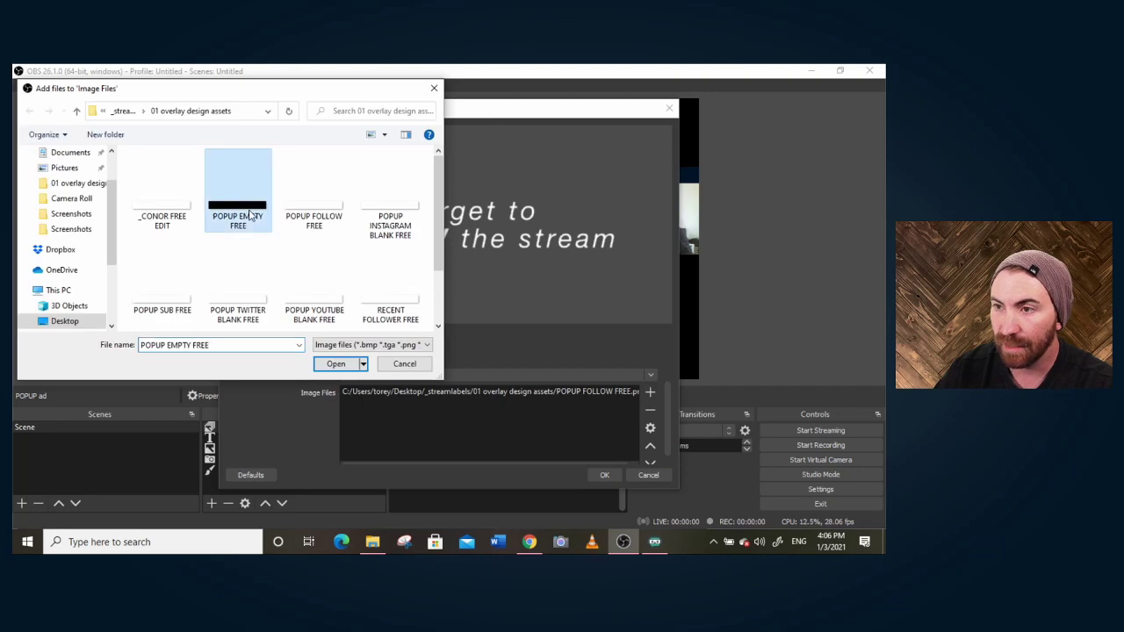
click(336, 366)
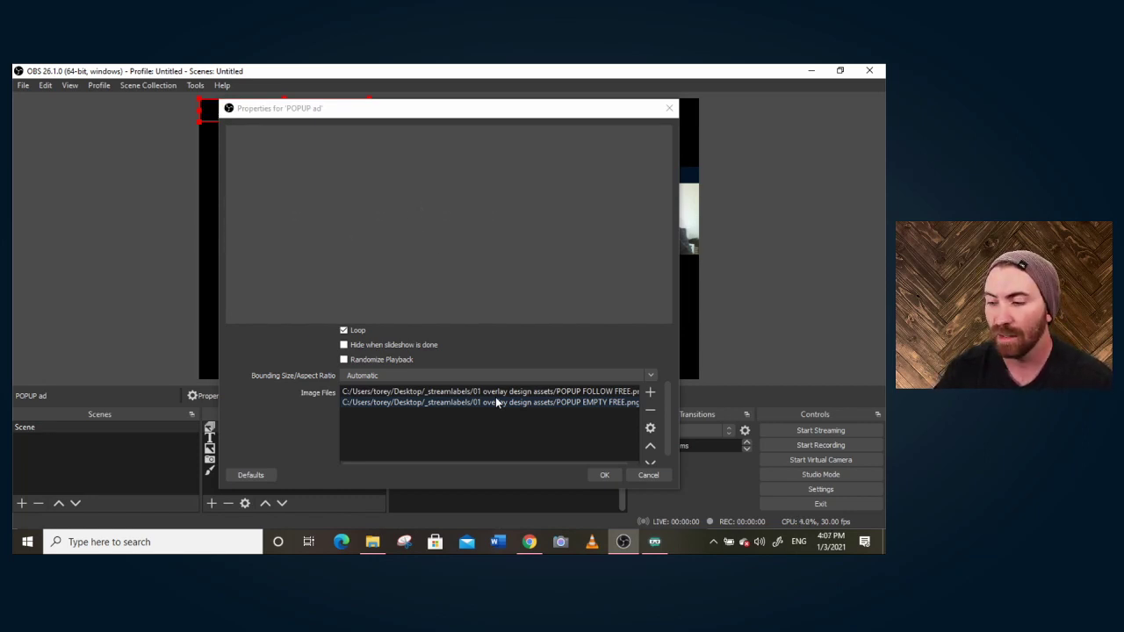
Add the POPUP INSTAGRAM BLANK FREE and POPUP EMPTY FREE images to the POPUP ad slideshow
click(651, 392)
click(665, 398)
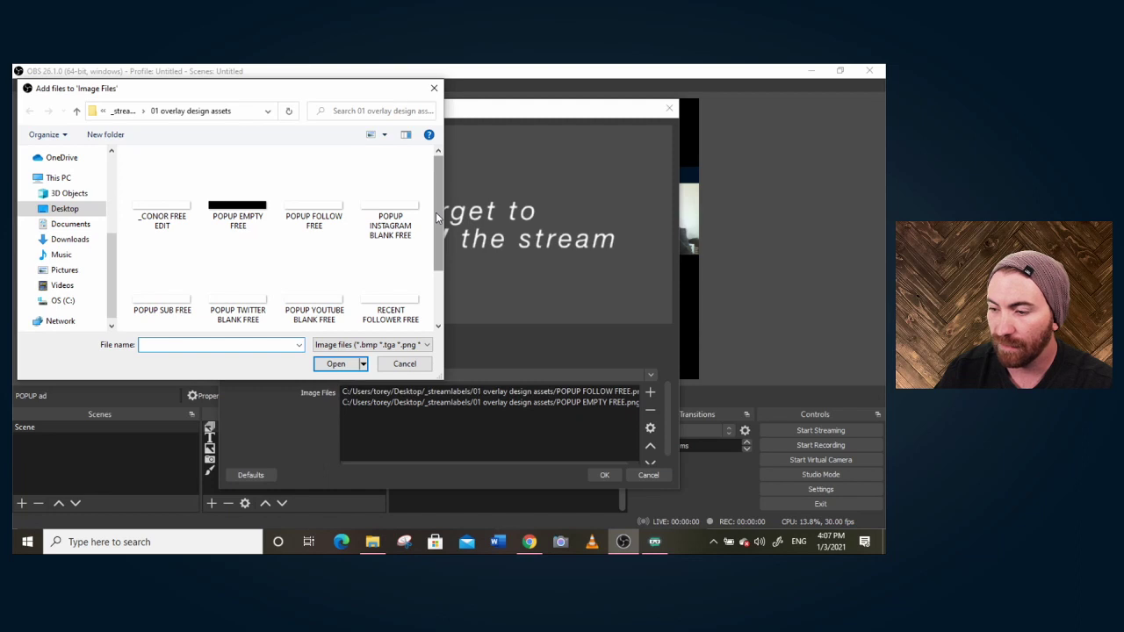
click(391, 203)
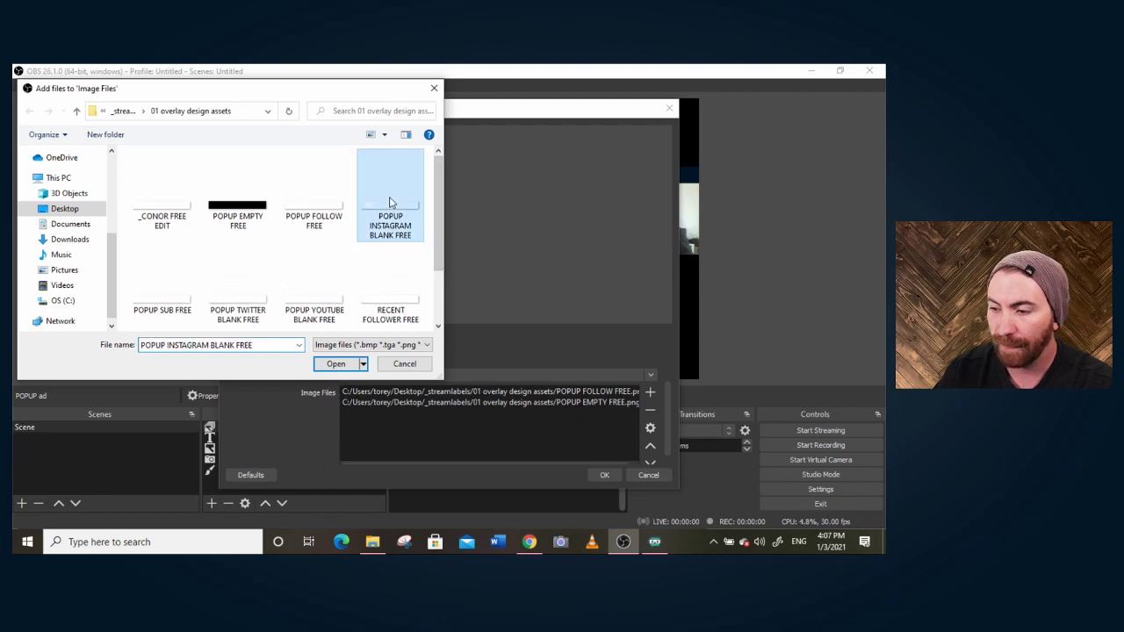
click(336, 363)
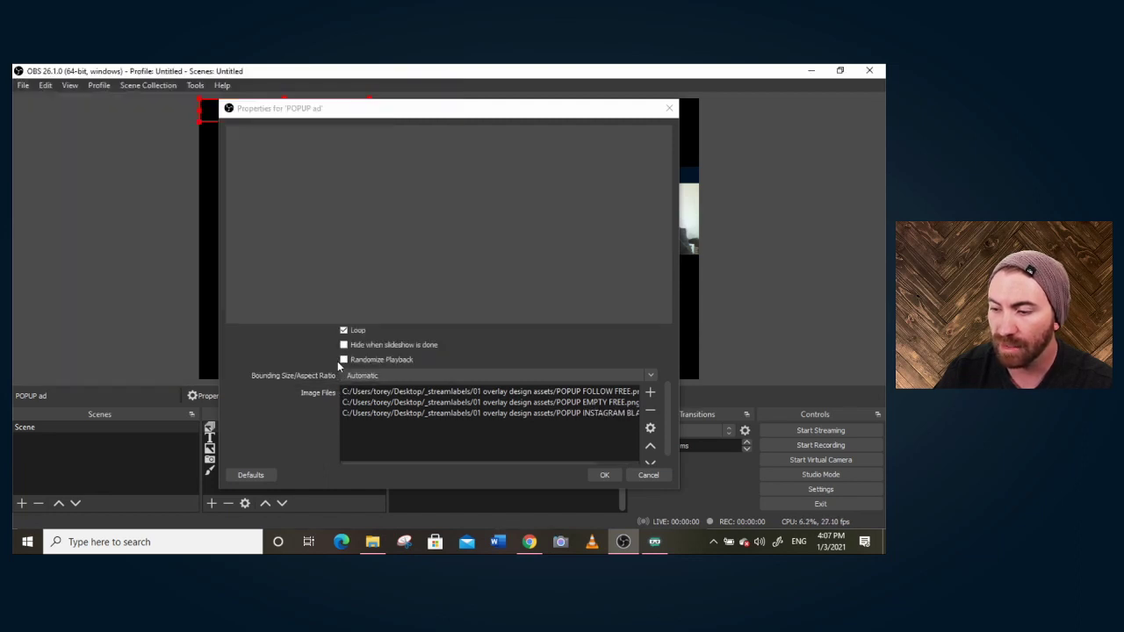
click(650, 399)
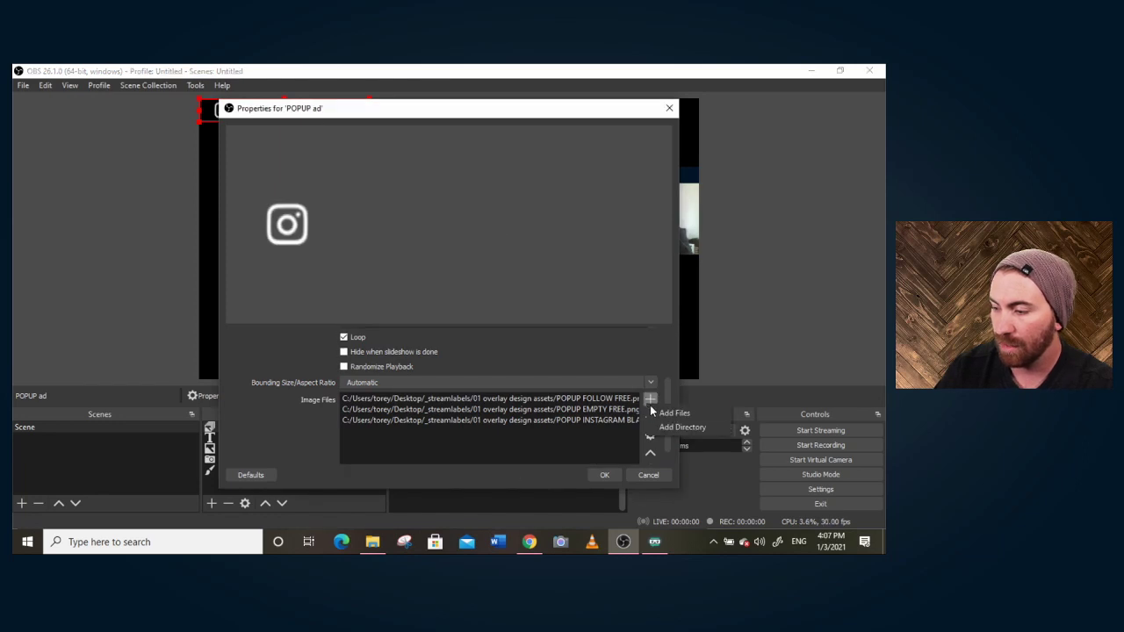
click(672, 412)
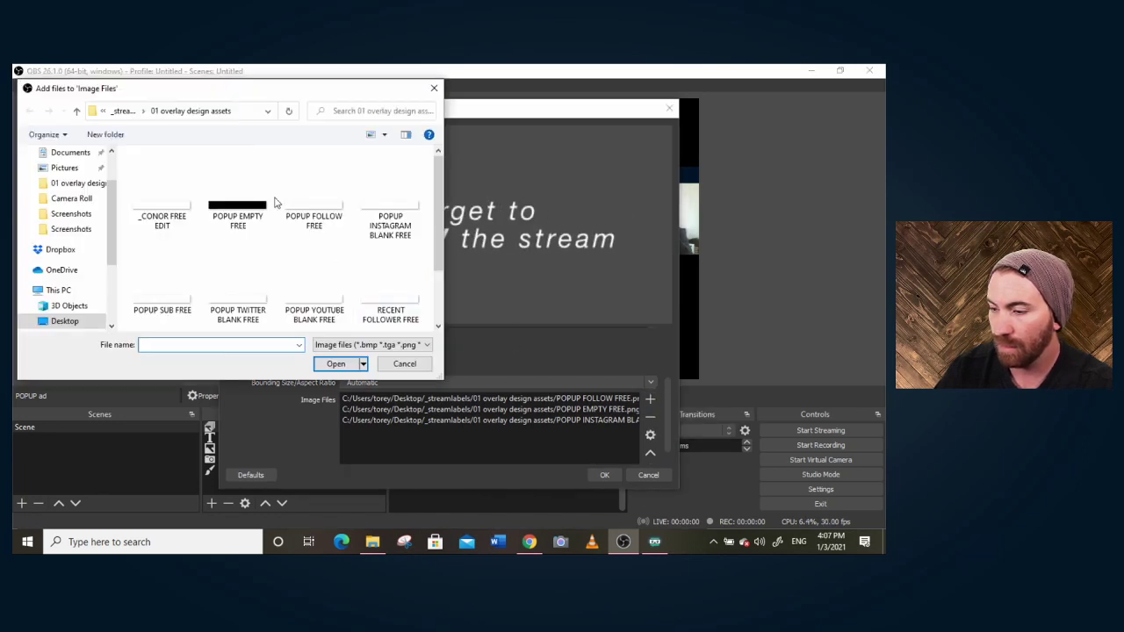
click(239, 189)
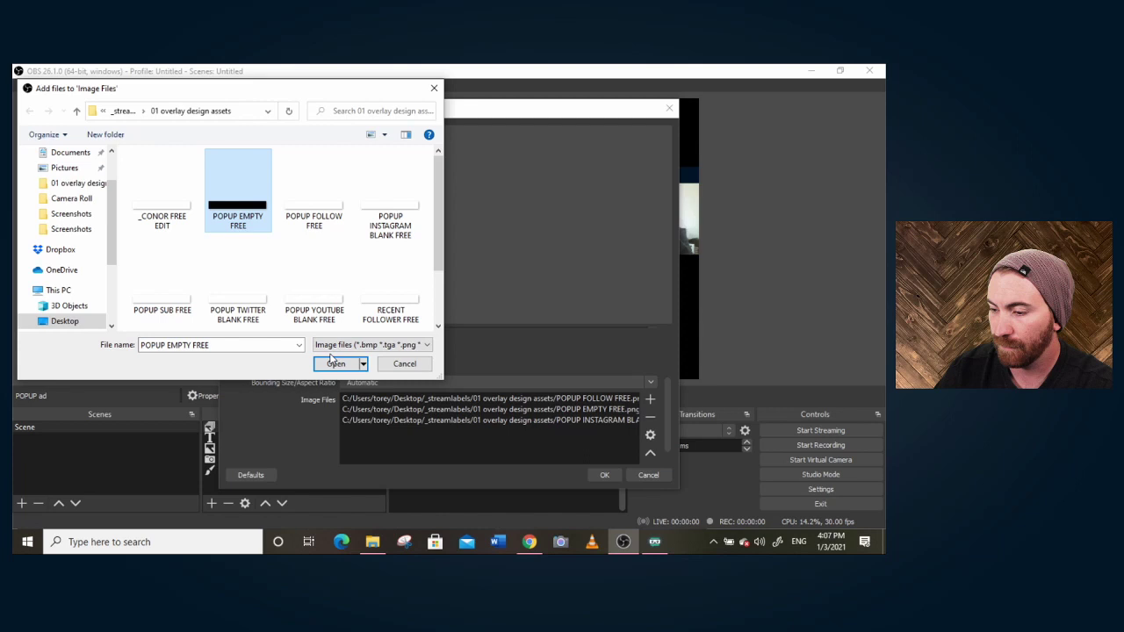
click(333, 362)
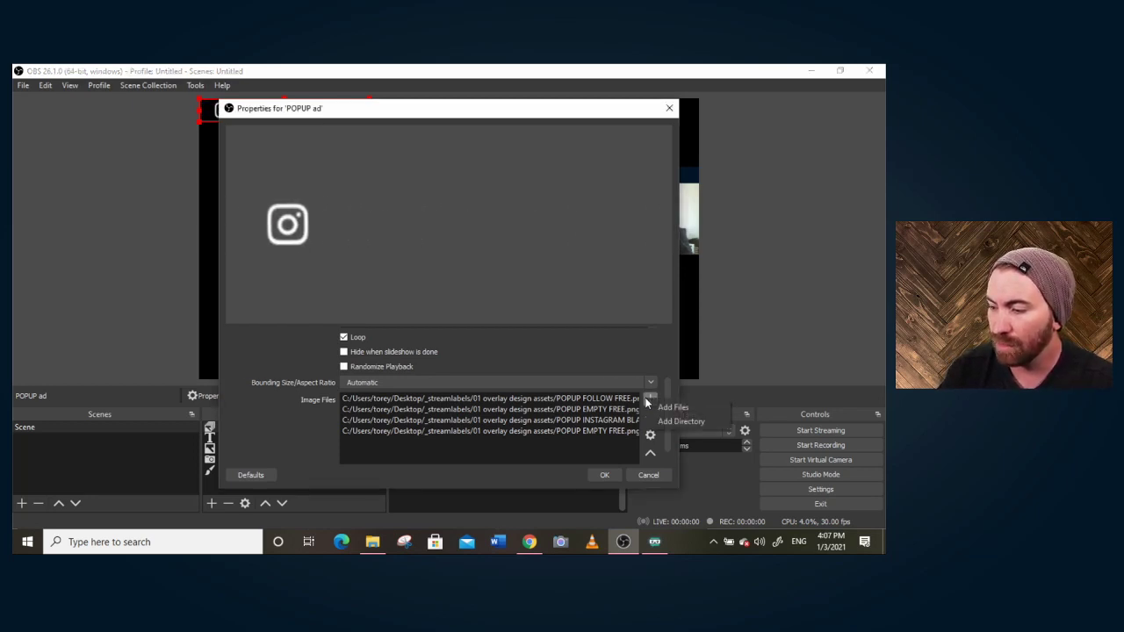
Add the Twitter-handle banner image _CONOR FREE EDIT.png as another slide
click(650, 400)
click(659, 406)
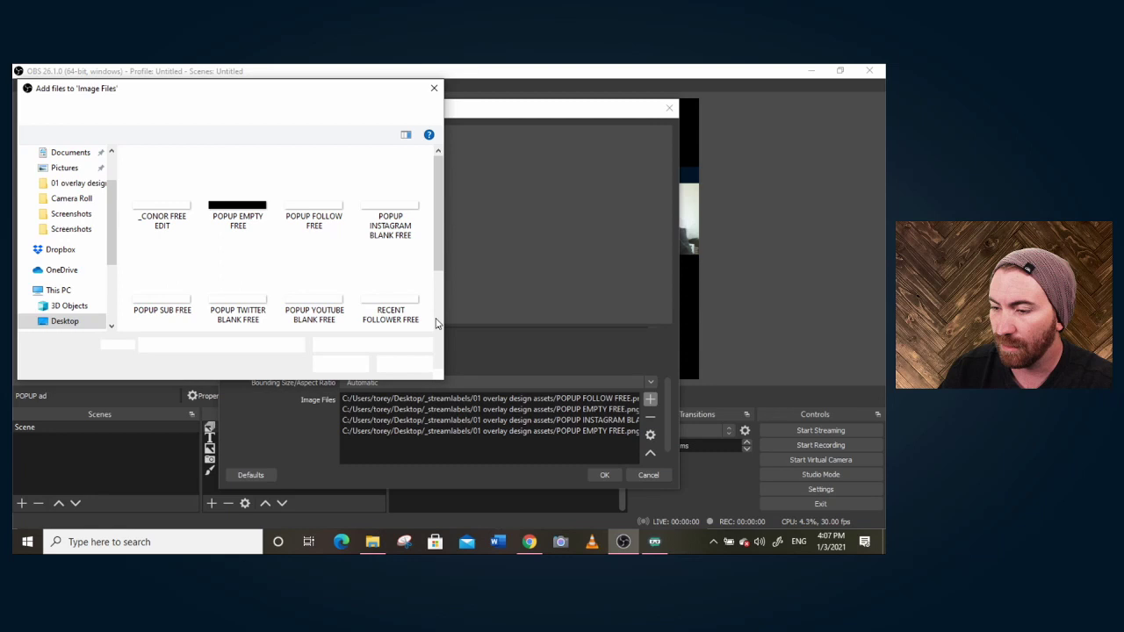
click(172, 206)
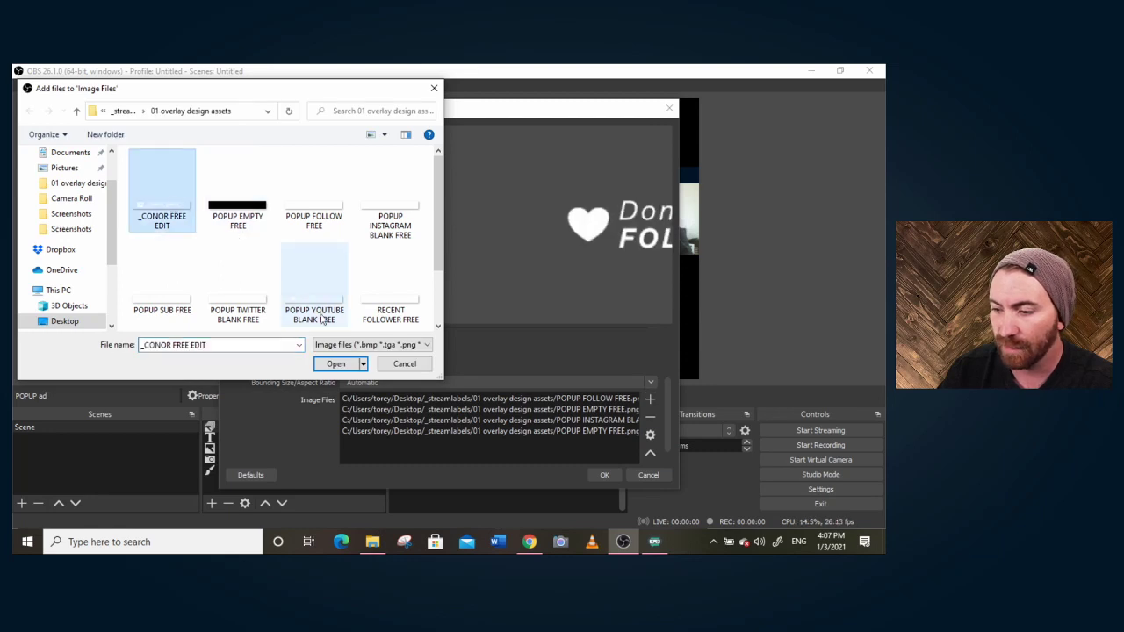
click(334, 364)
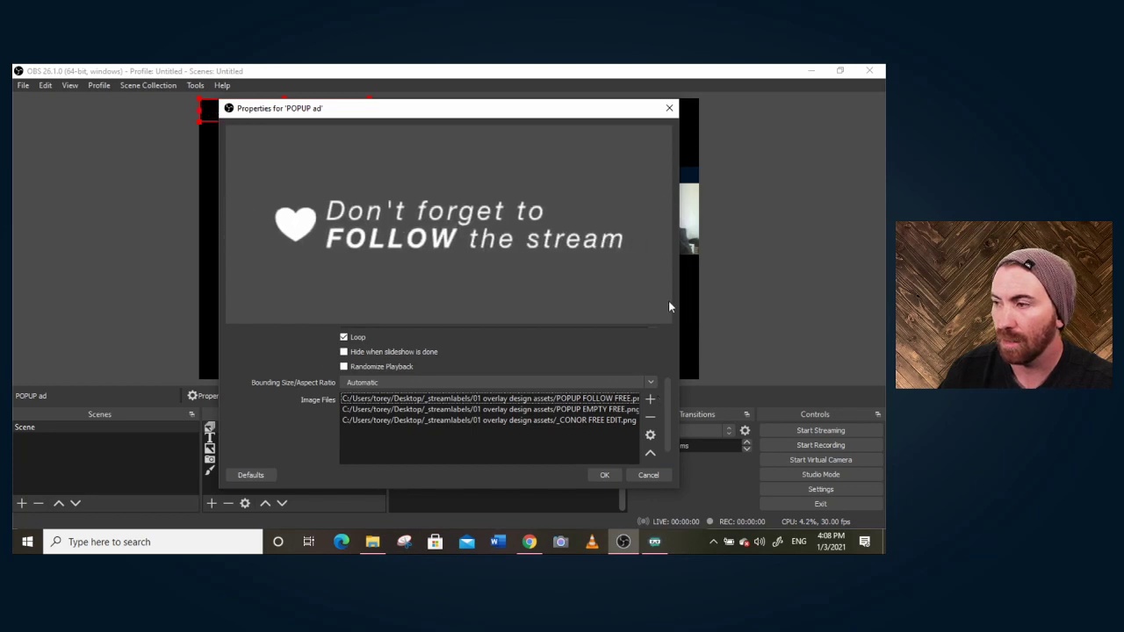
Apply the slideshow settings and move the popup ad just below the webcam on the right
click(604, 474)
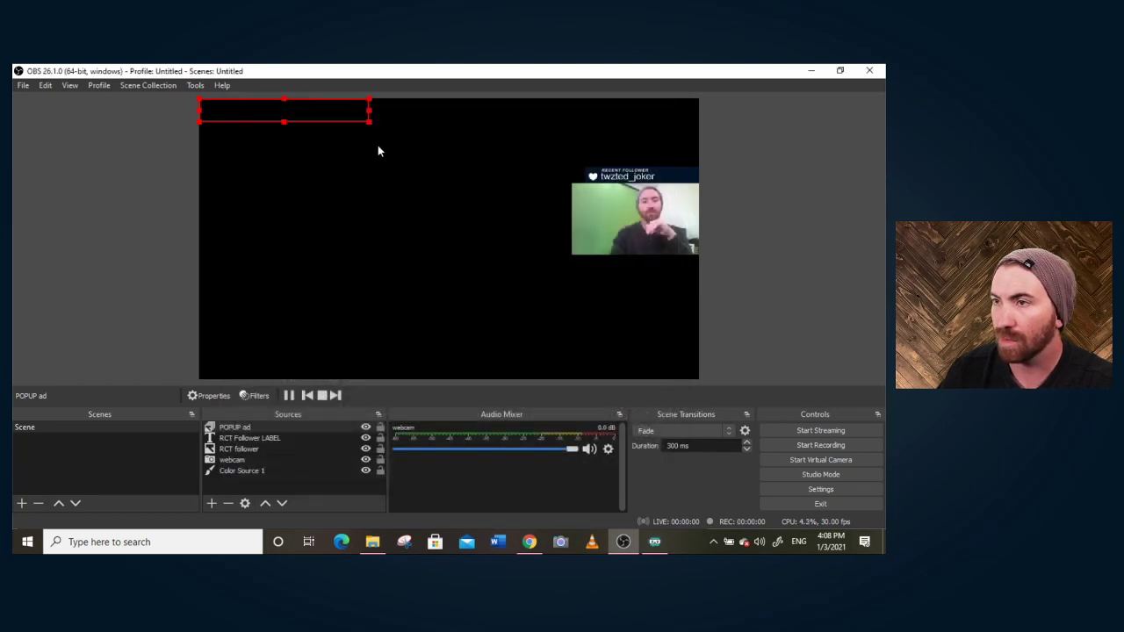
drag(367, 113, 641, 272)
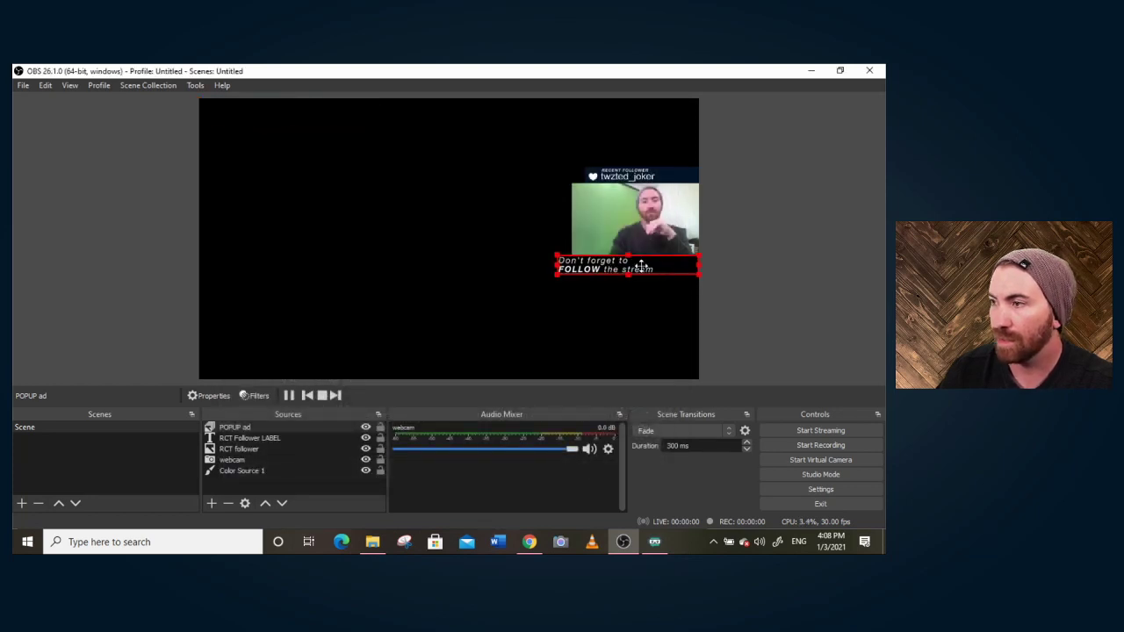
click(733, 240)
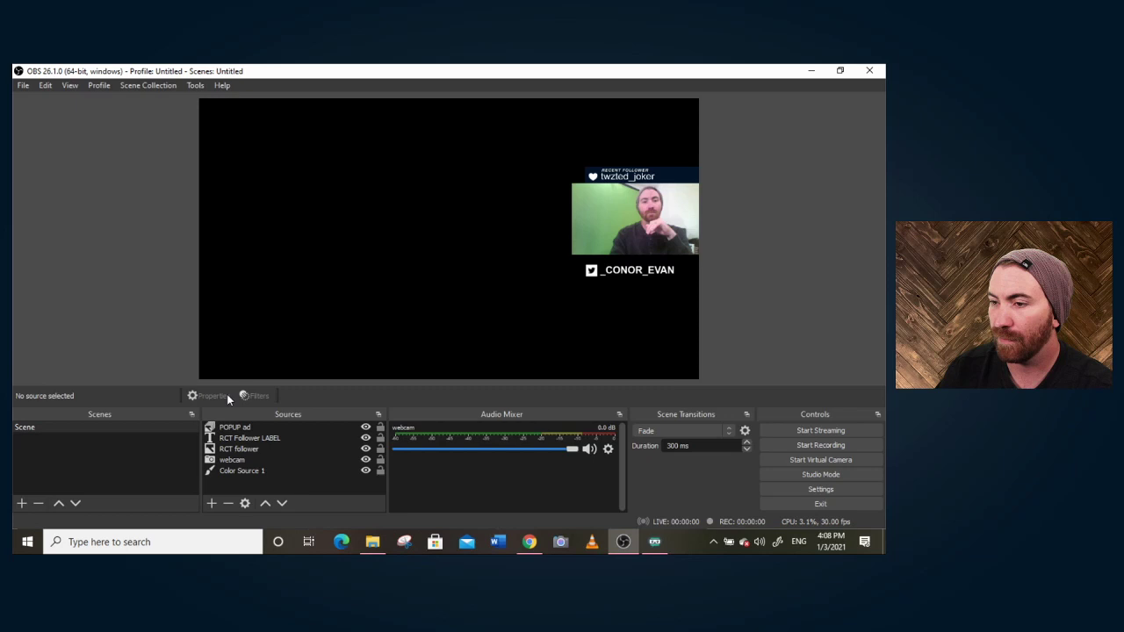
In the POPUP ad slideshow, move the blank image entry up to fourth place
double_click(236, 428)
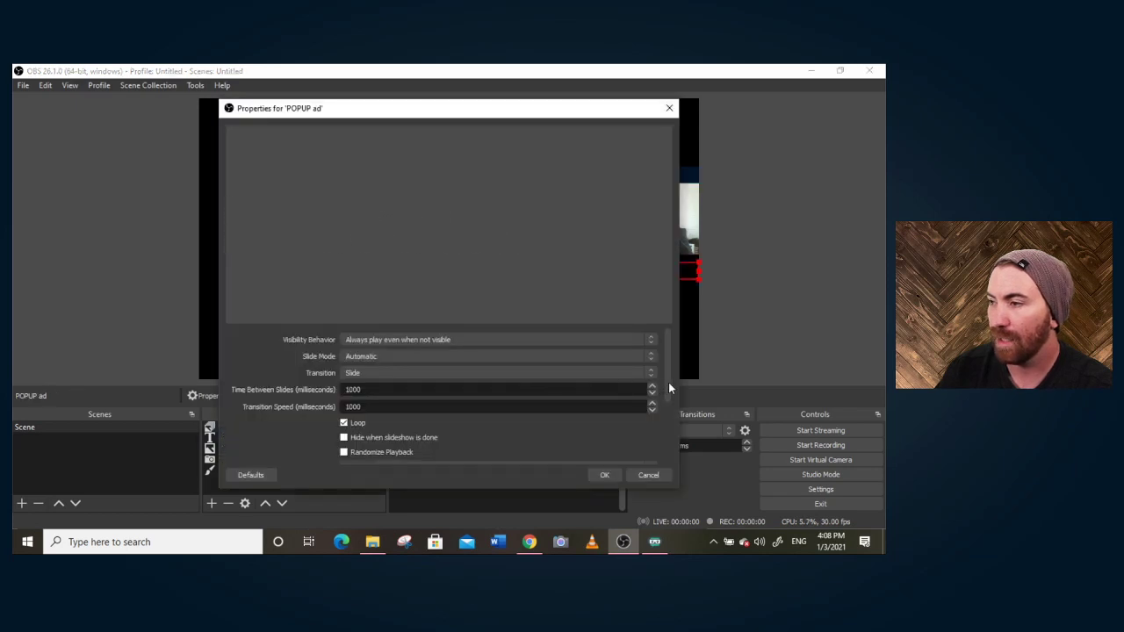
drag(668, 382, 667, 446)
click(650, 379)
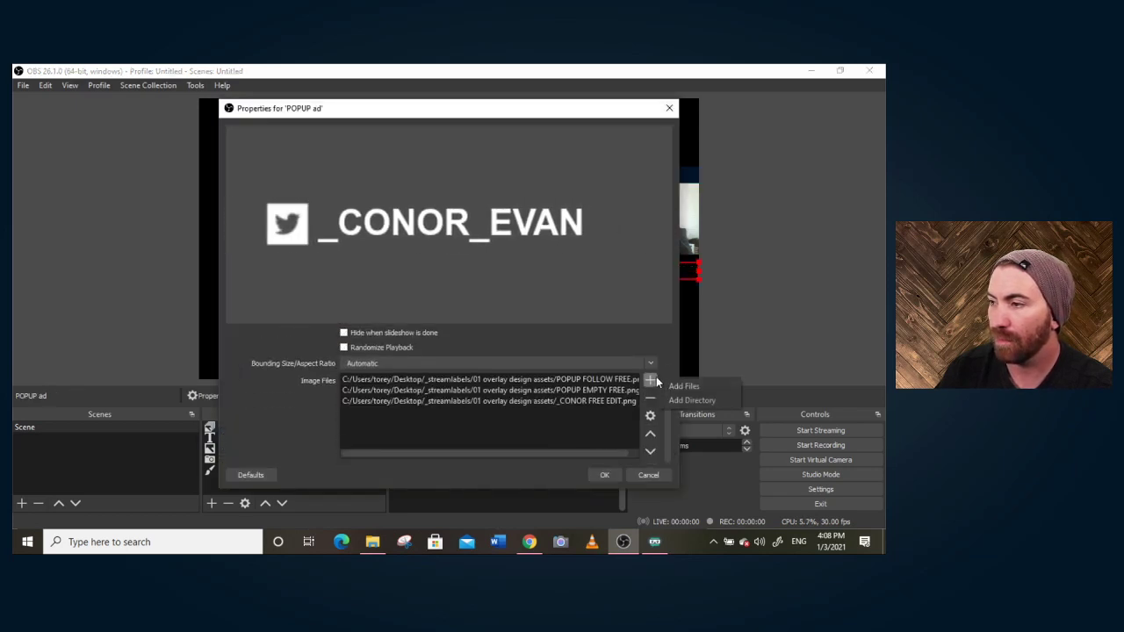
click(684, 386)
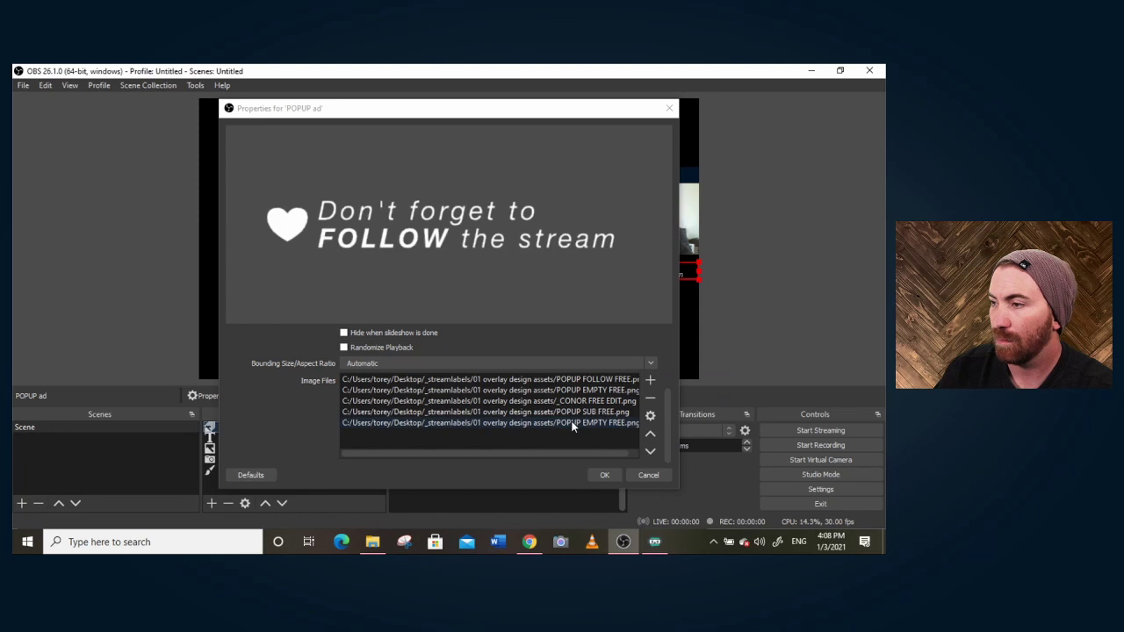
click(650, 434)
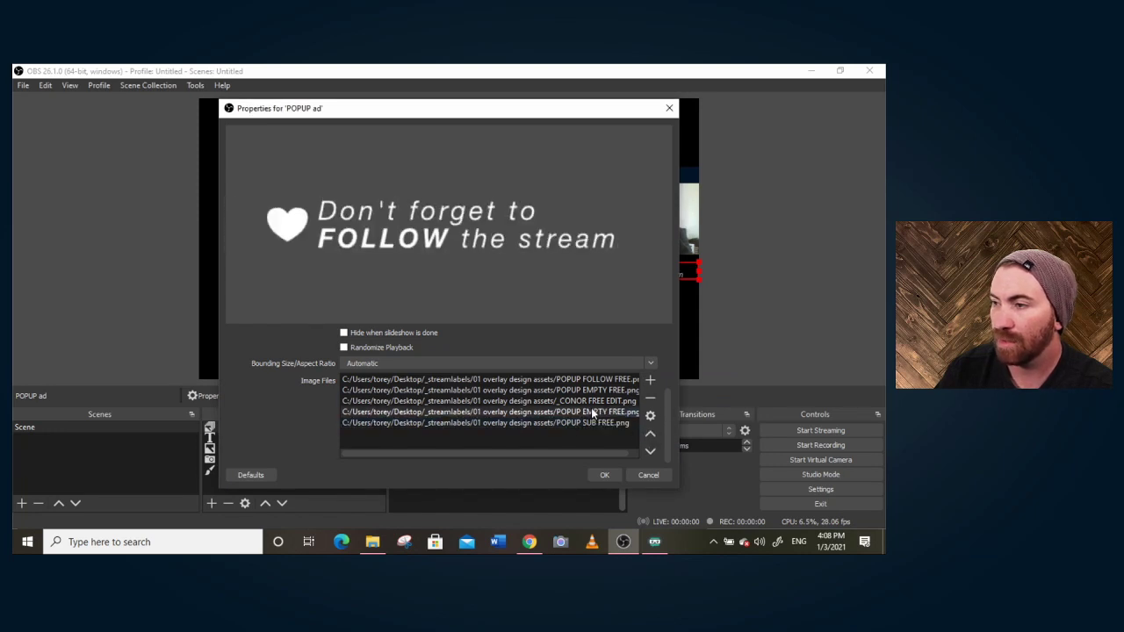
Add POPUP EMPTY FREE as the final slide and apply the slideshow settings
click(651, 398)
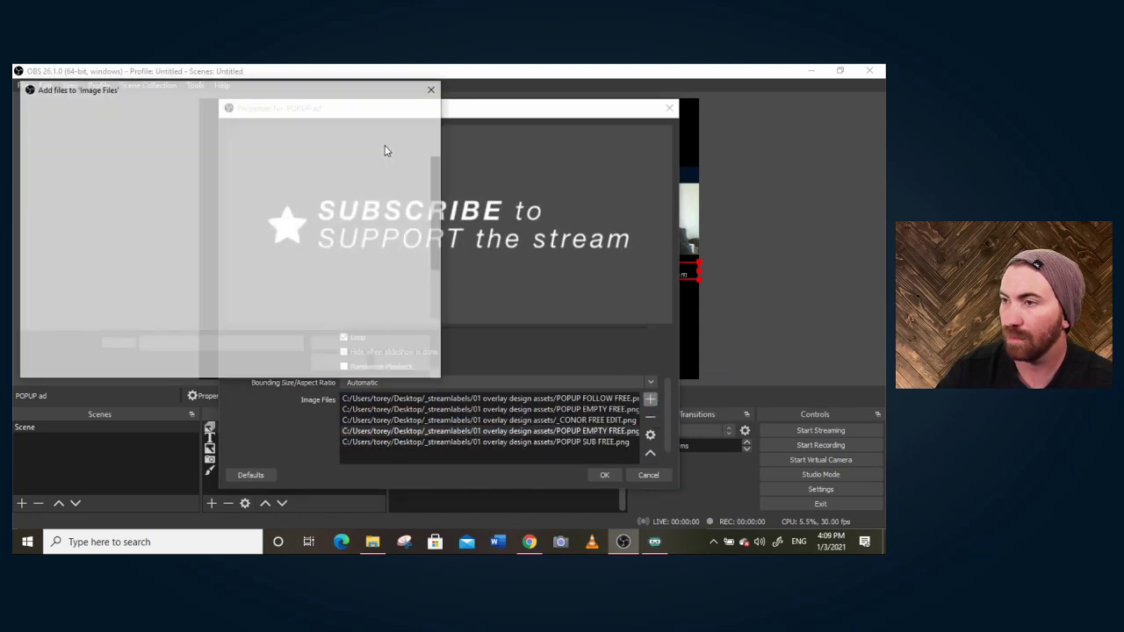
double_click(238, 176)
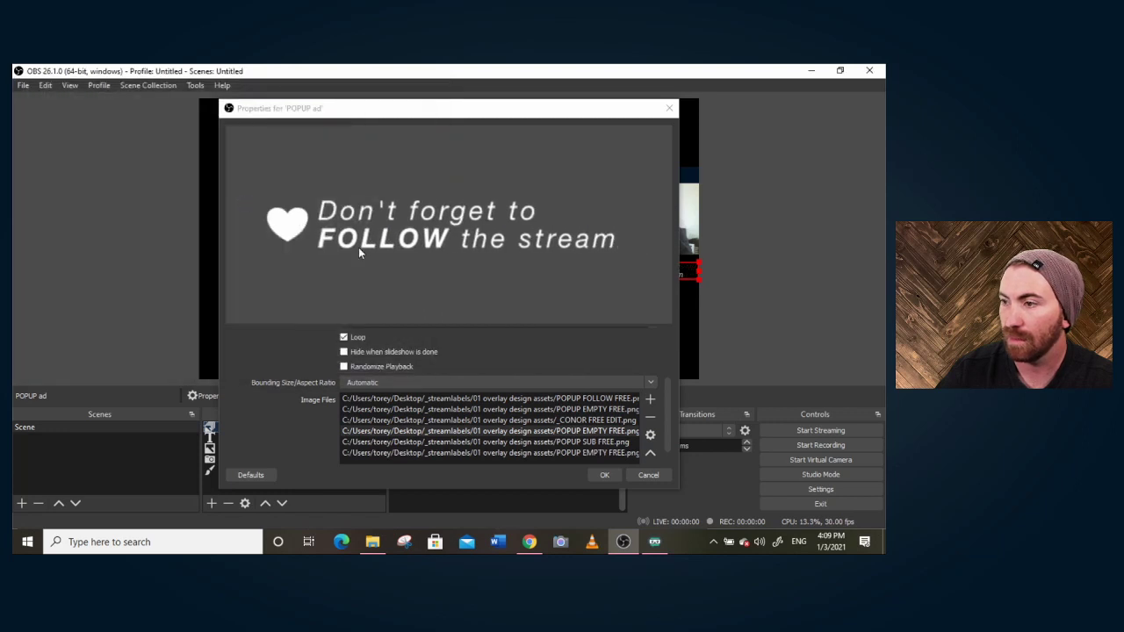
click(594, 475)
click(797, 320)
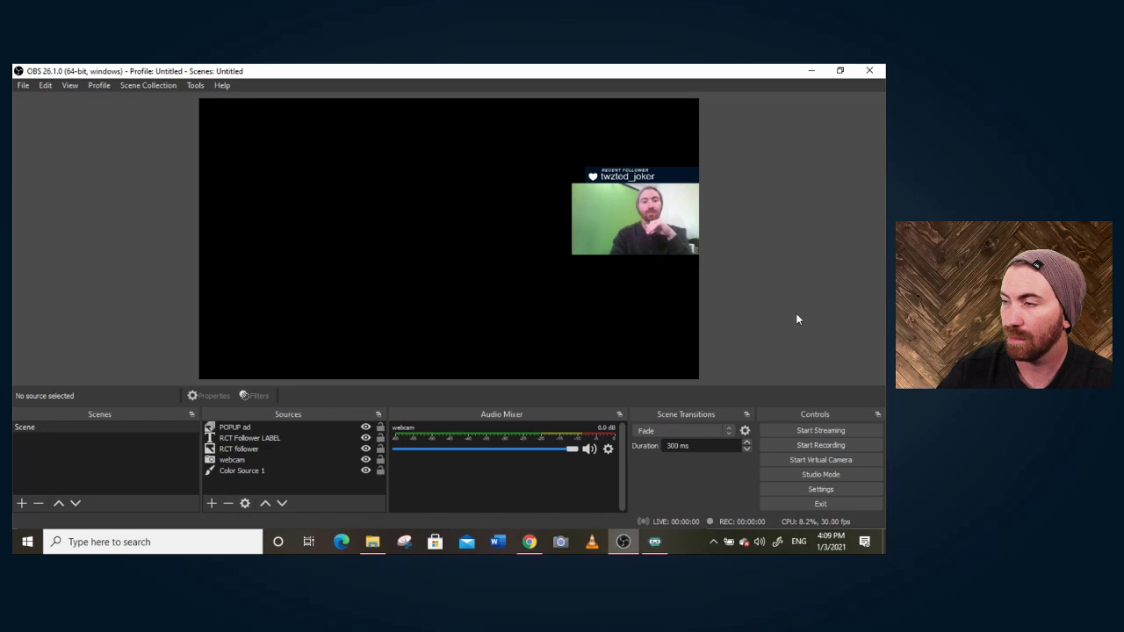